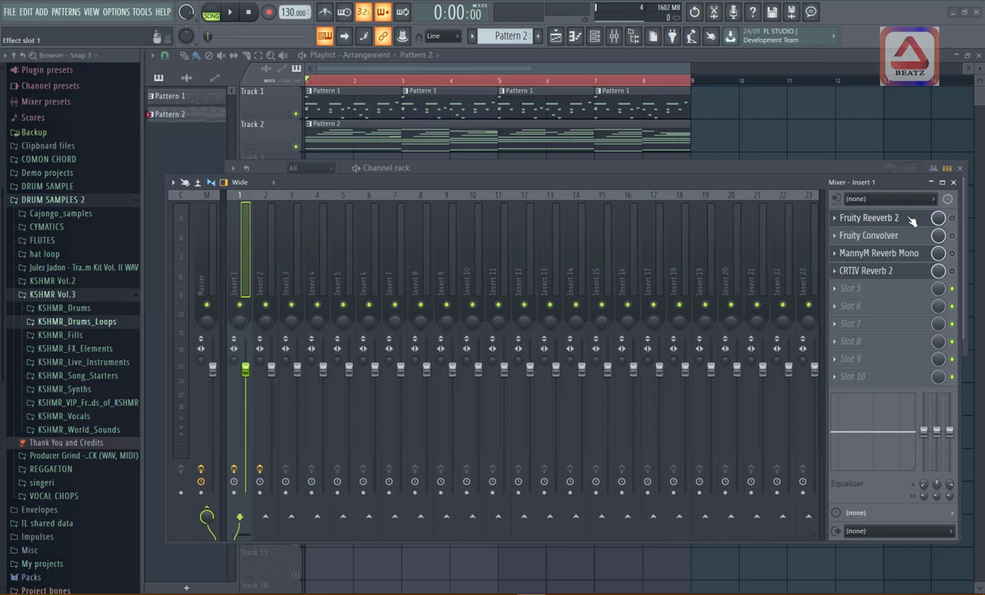
# Enable Fruity Reeverb 2 on mixer Insert 1 and open its settings window clear of the mixer header
pyautogui.click(952, 218)
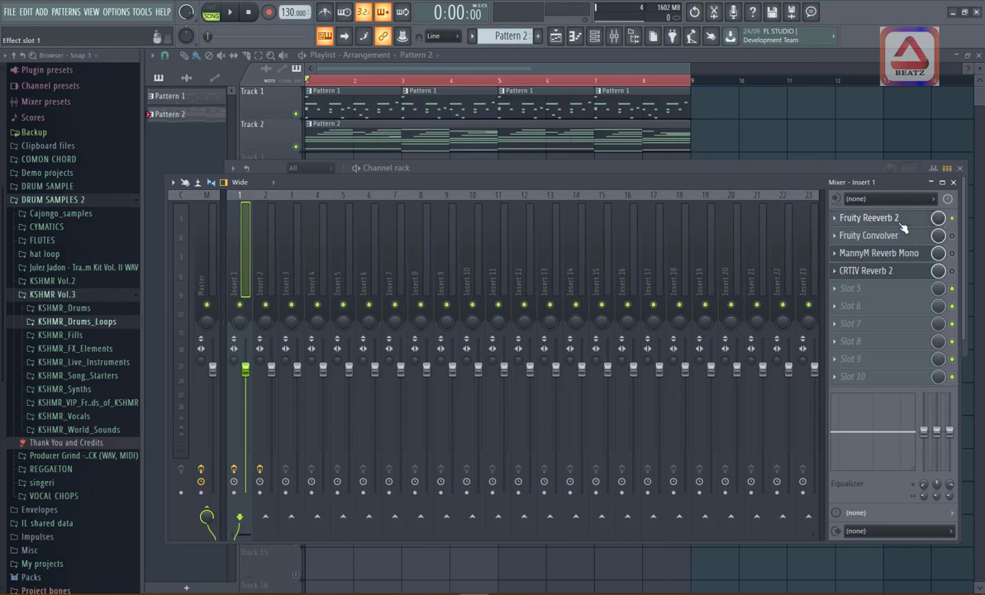
pyautogui.click(902, 221)
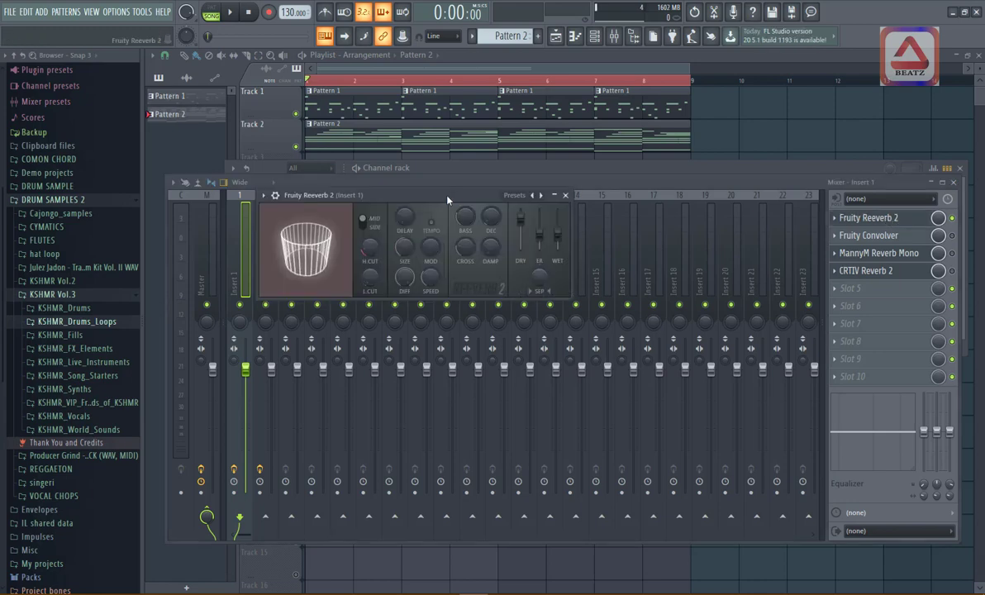
pyautogui.moveTo(446, 198); pyautogui.dragTo(467, 178)
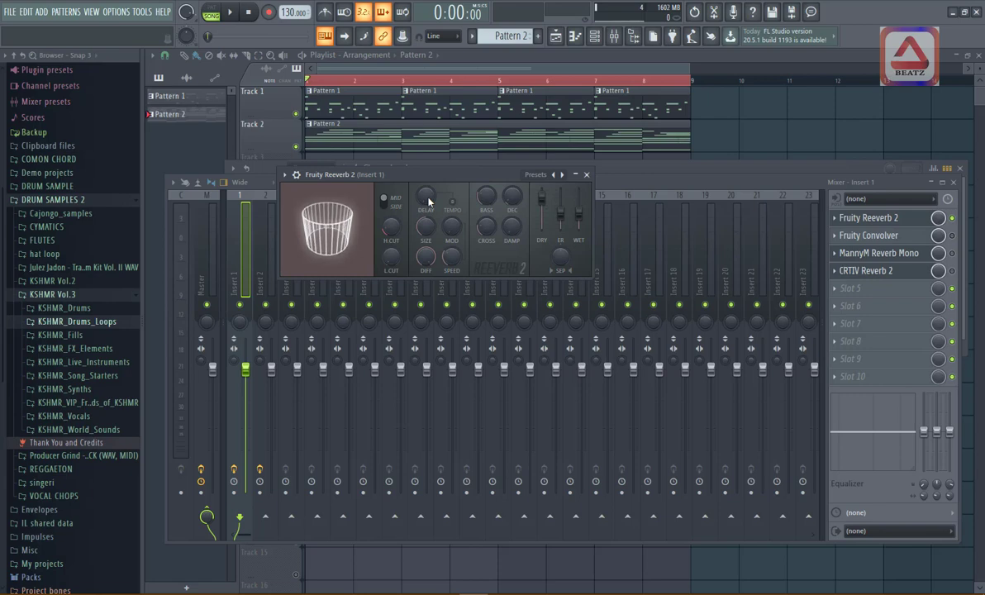
# Try a predelay of 877 ms and a room size of 41 in Fruity Reeverb 2
pyautogui.moveTo(428, 201); pyautogui.dragTo(428, 161)
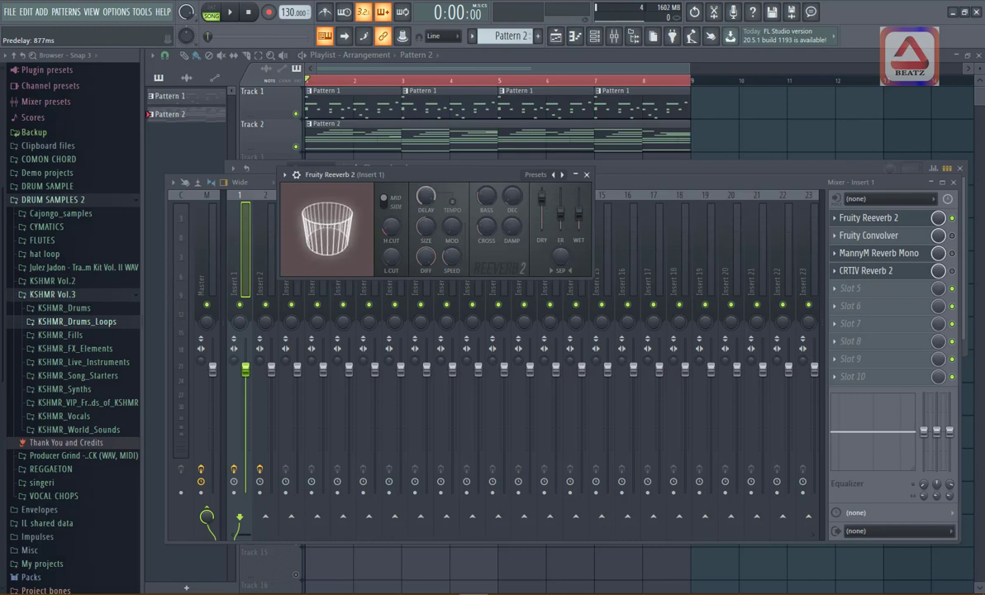
pyautogui.moveTo(424, 235); pyautogui.dragTo(425, 217)
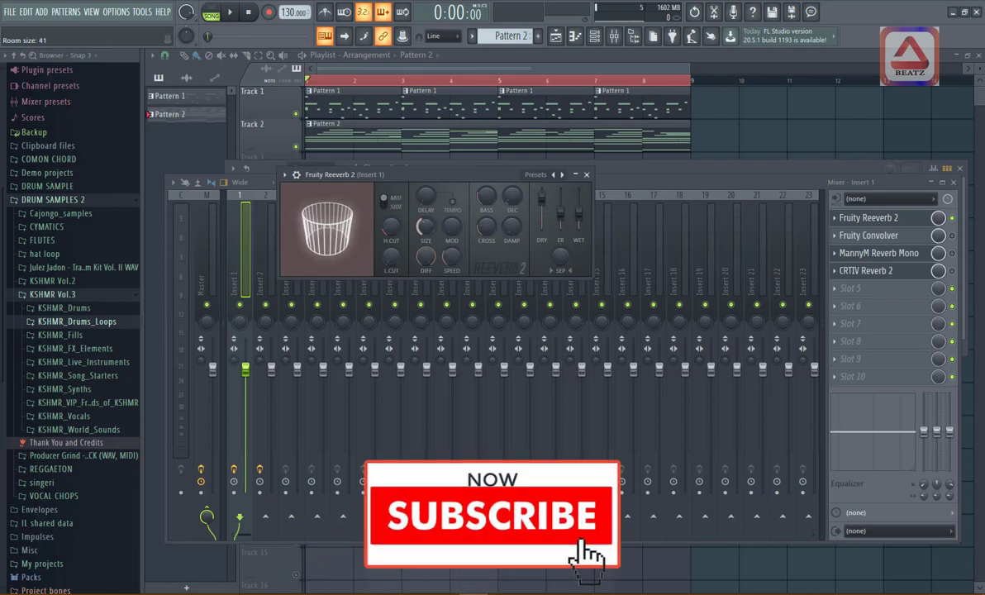
# Lower the reverb's diffusion, trying settings such as 31, 49 and 61 to change the room shape
pyautogui.moveTo(425, 257); pyautogui.dragTo(426, 310)
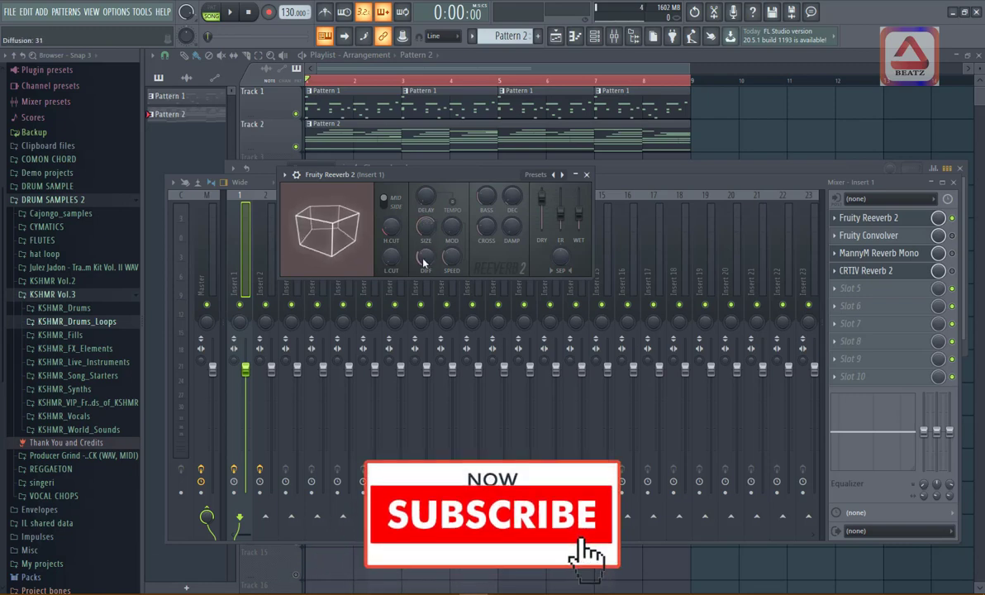
pyautogui.moveTo(426, 257); pyautogui.dragTo(426, 216)
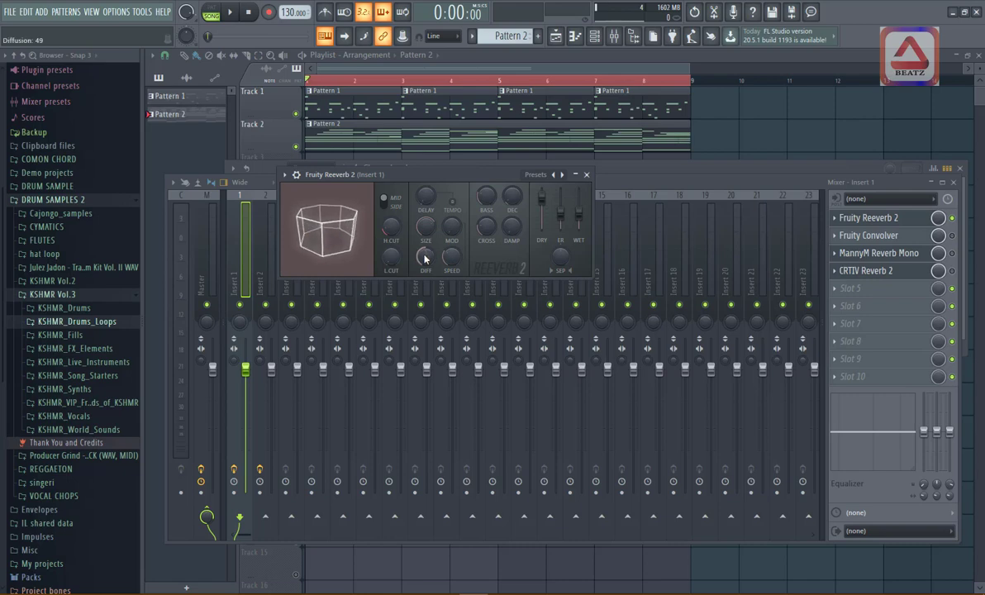
pyautogui.moveTo(425, 257); pyautogui.dragTo(426, 241)
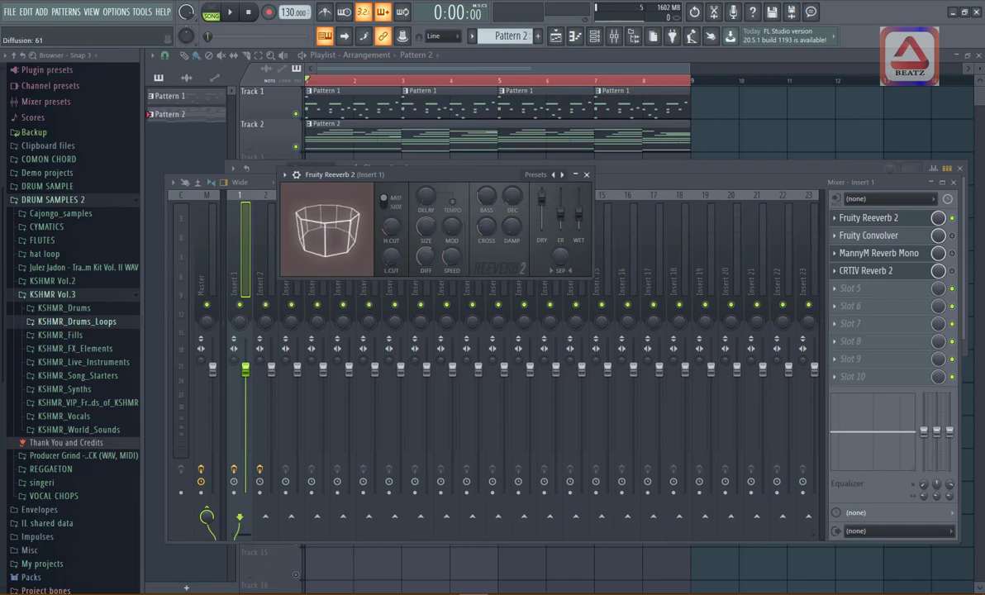
pyautogui.moveTo(425, 257); pyautogui.dragTo(426, 267)
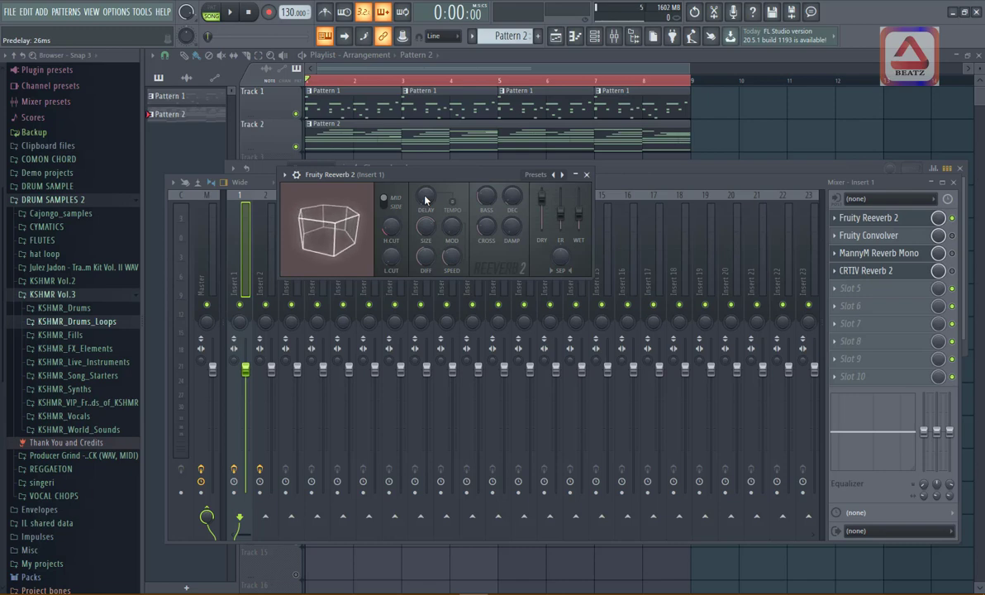
pyautogui.moveTo(425, 257); pyautogui.dragTo(425, 266)
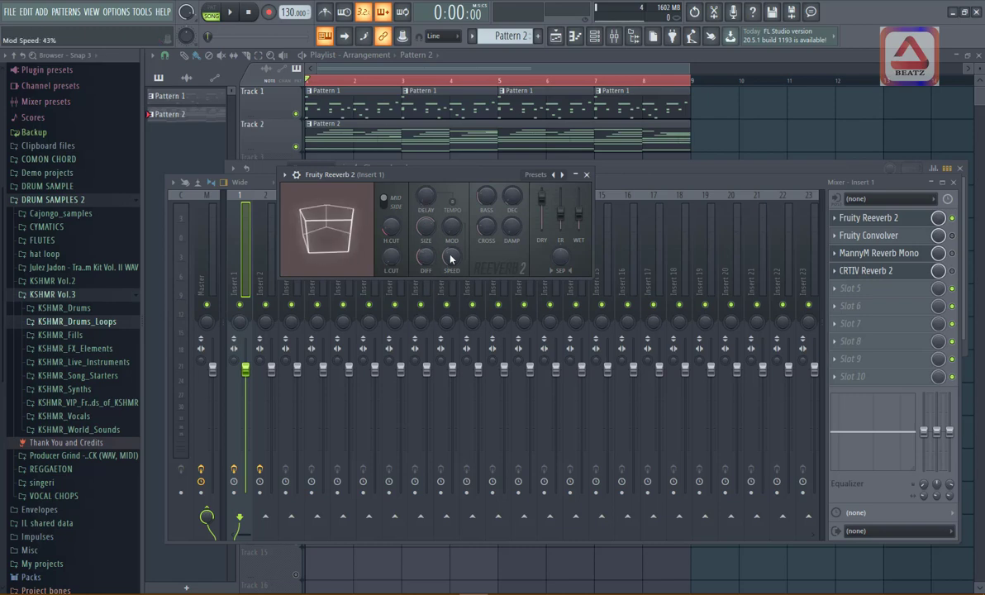
# Try the reverb's modulation speed around 37% and adjust its bass multiplier and crossover
pyautogui.moveTo(450, 252); pyautogui.dragTo(449, 253)
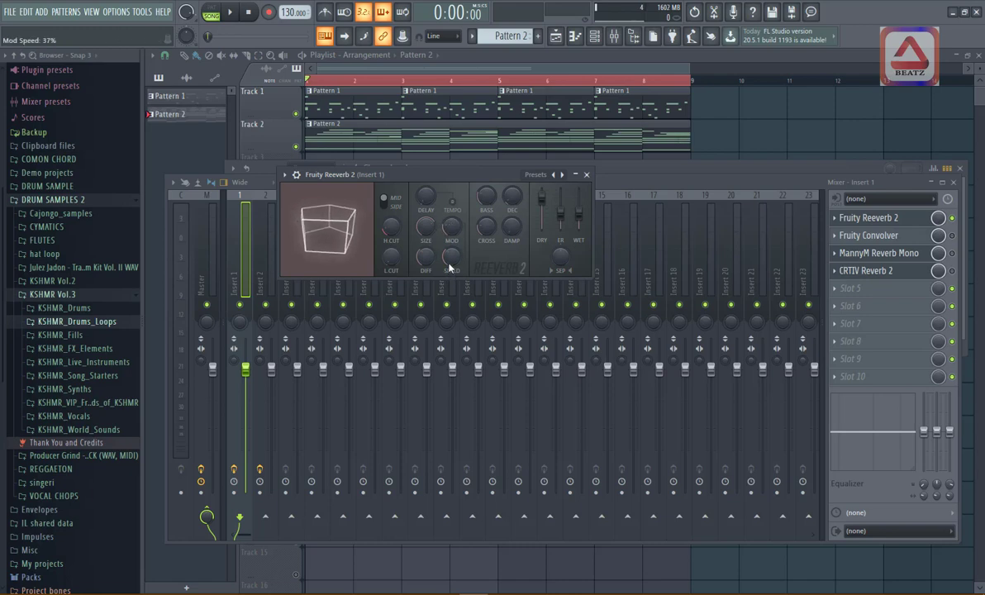
pyautogui.scroll(10, 450, 228)
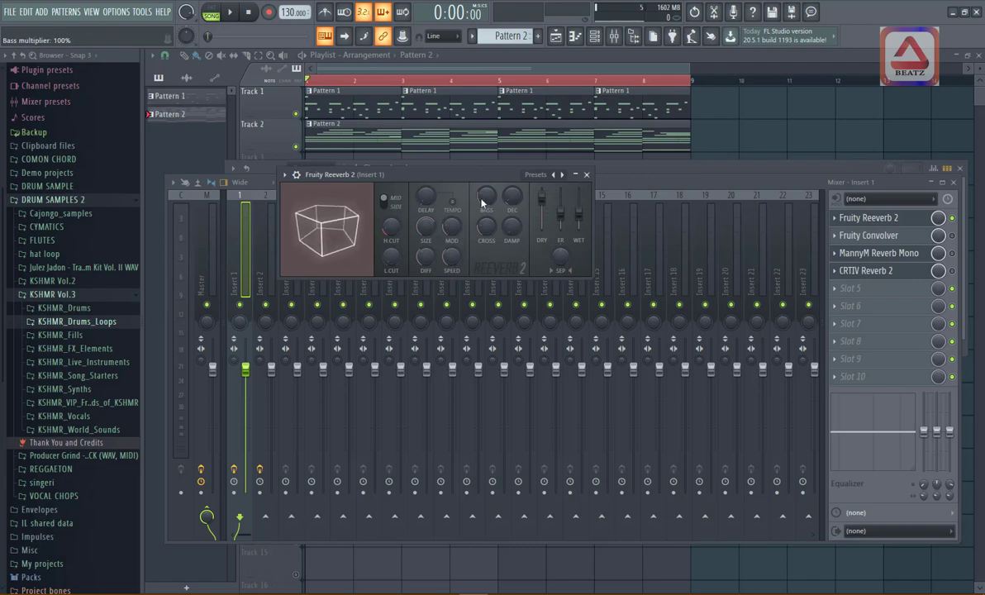
pyautogui.moveTo(484, 203)
pyautogui.mouseDown()
pyautogui.moveTo(483, 220)
pyautogui.moveTo(484, 183)
pyautogui.mouseUp()
pyautogui.moveTo(487, 225)
pyautogui.mouseDown()
pyautogui.moveTo(486, 236)
pyautogui.moveTo(486, 227)
pyautogui.mouseUp()
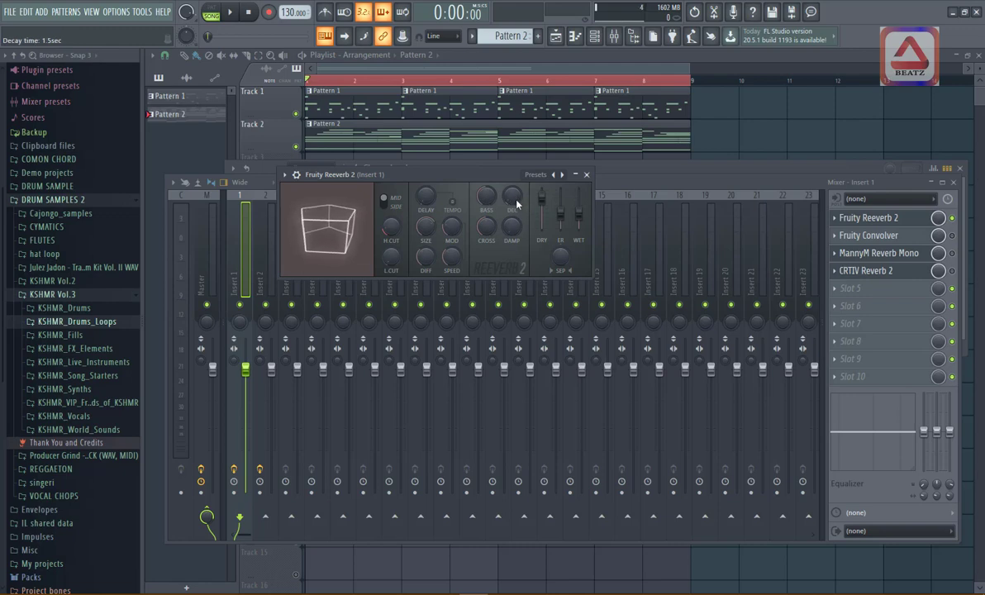
# Adjust the reverb's decay time and high damping, and try a high cut of 0.5 kHz
pyautogui.moveTo(512, 199); pyautogui.dragTo(512, 187)
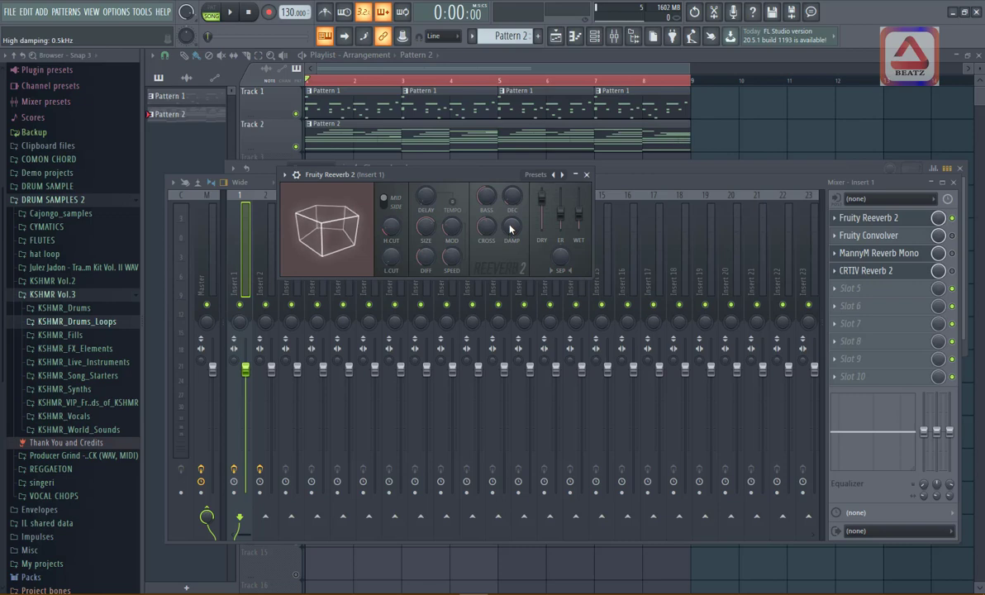
pyautogui.moveTo(512, 229); pyautogui.dragTo(513, 221)
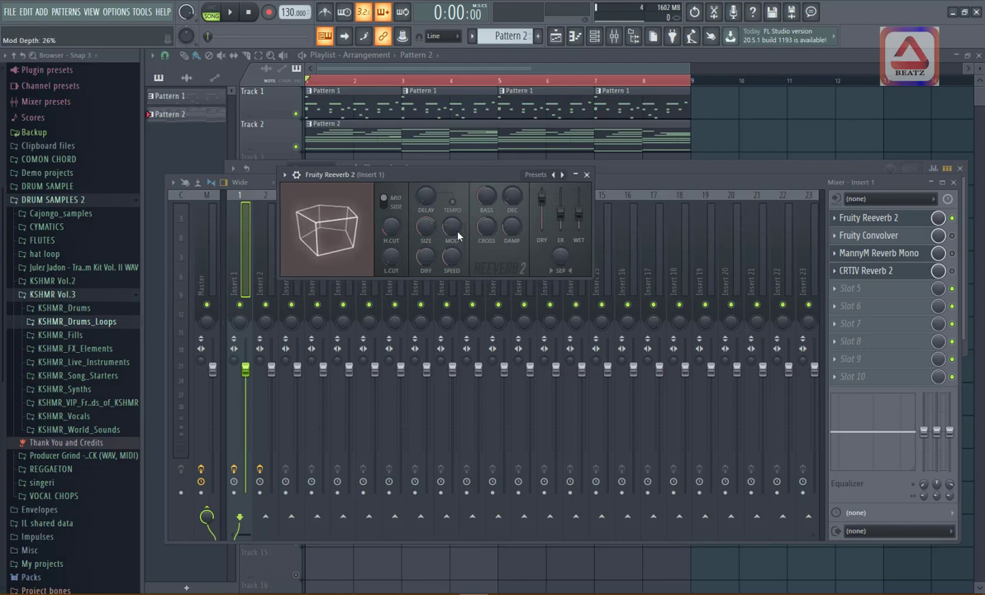
pyautogui.moveTo(512, 226); pyautogui.dragTo(512, 218)
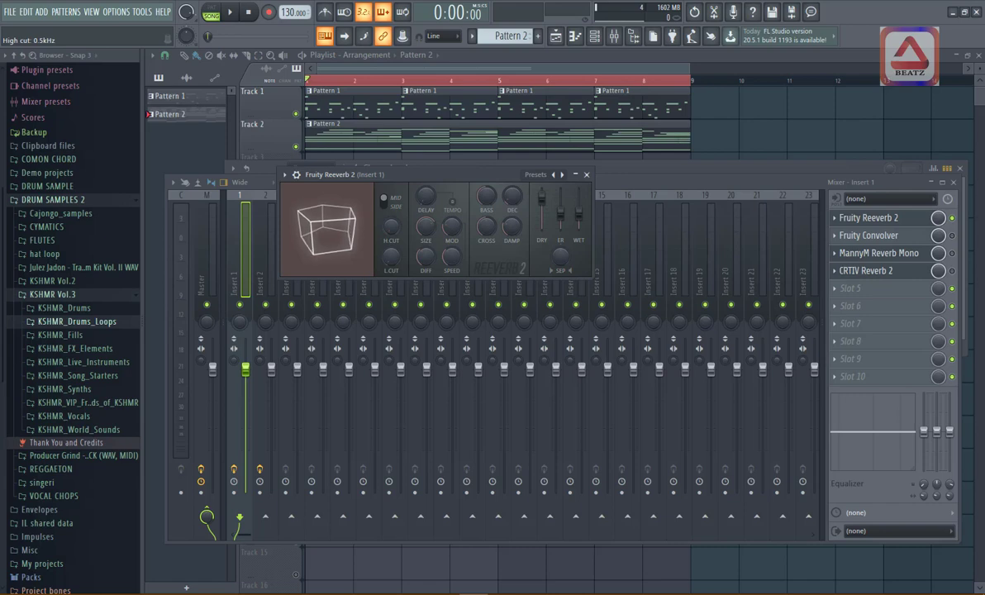
pyautogui.moveTo(391, 227); pyautogui.dragTo(391, 268)
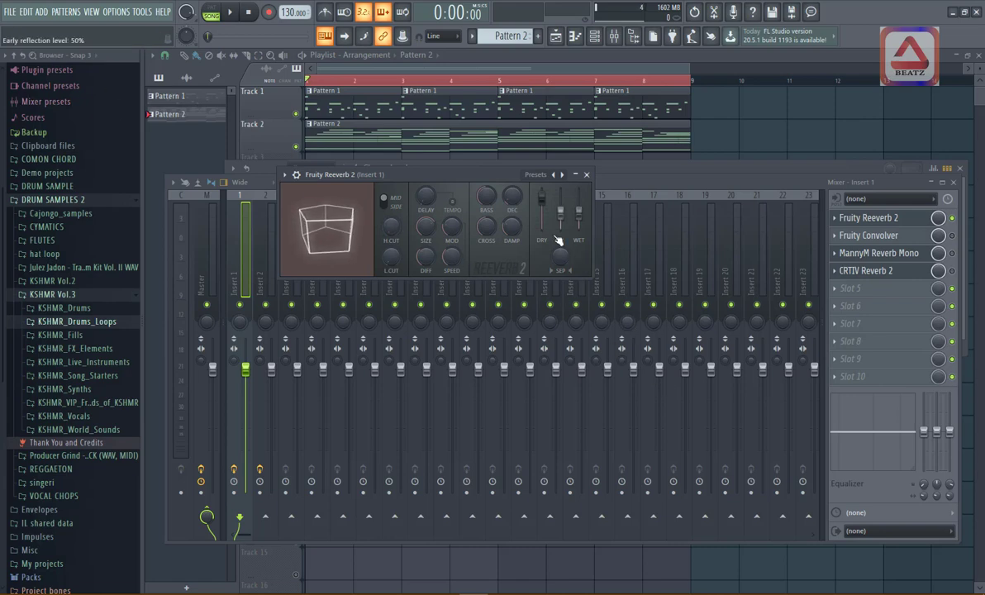
pyautogui.moveTo(512, 226)
pyautogui.mouseDown()
pyautogui.moveTo(513, 248)
pyautogui.moveTo(513, 214)
pyautogui.mouseUp()
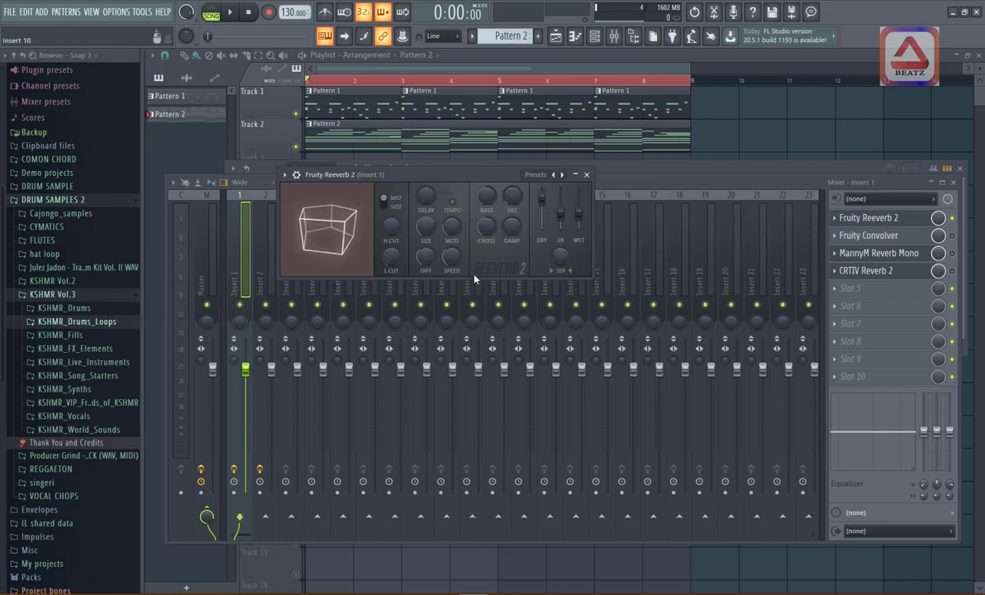
# Try a dry level of 0% with the wet level at maximum, and set the early reflection level to 76%
pyautogui.moveTo(542, 196); pyautogui.dragTo(542, 226)
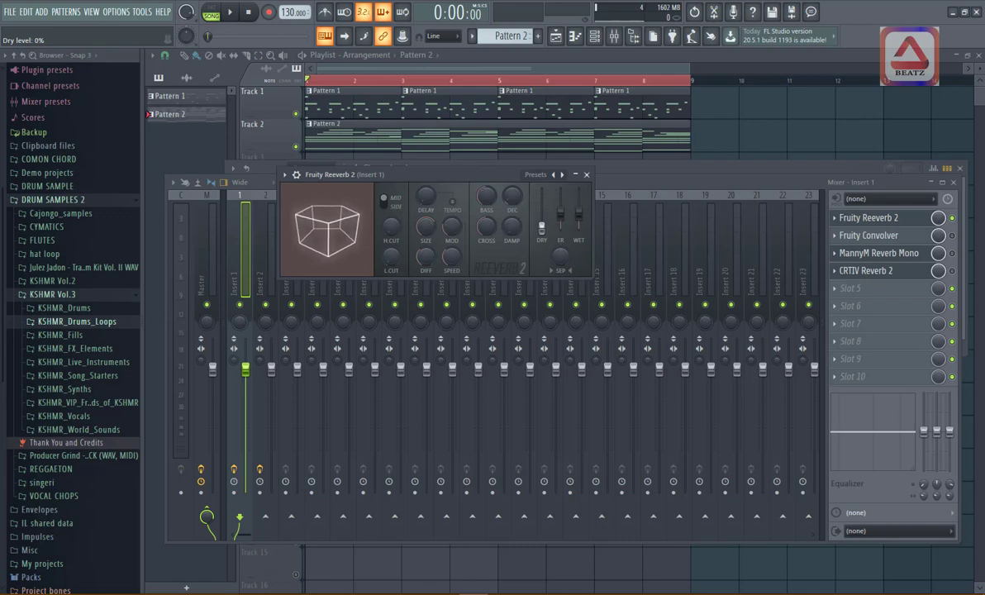
pyautogui.moveTo(579, 213); pyautogui.dragTo(578, 190)
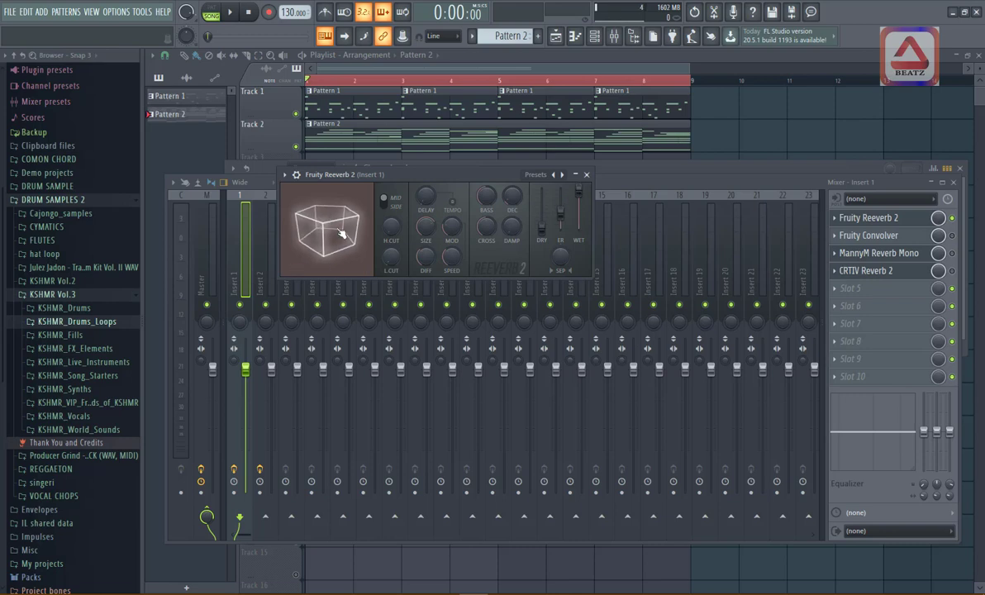
pyautogui.moveTo(579, 192); pyautogui.dragTo(561, 201)
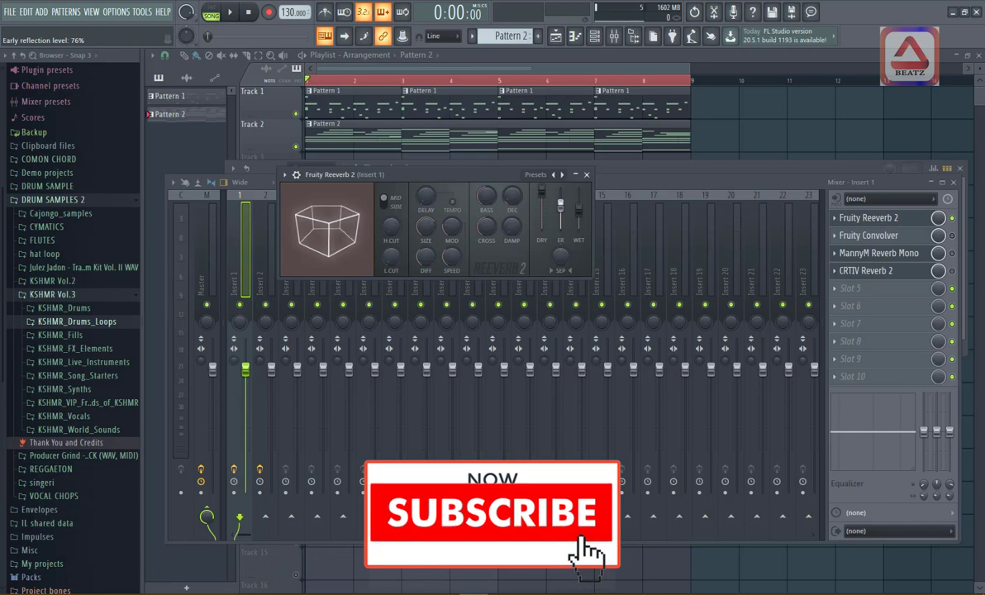
# Try the reverb's stereo separation at extremes such as -100% and reset it to its default
pyautogui.moveTo(560, 257); pyautogui.dragTo(561, 215)
pyautogui.moveTo(561, 257); pyautogui.dragTo(560, 206)
pyautogui.moveTo(561, 257); pyautogui.dragTo(560, 206)
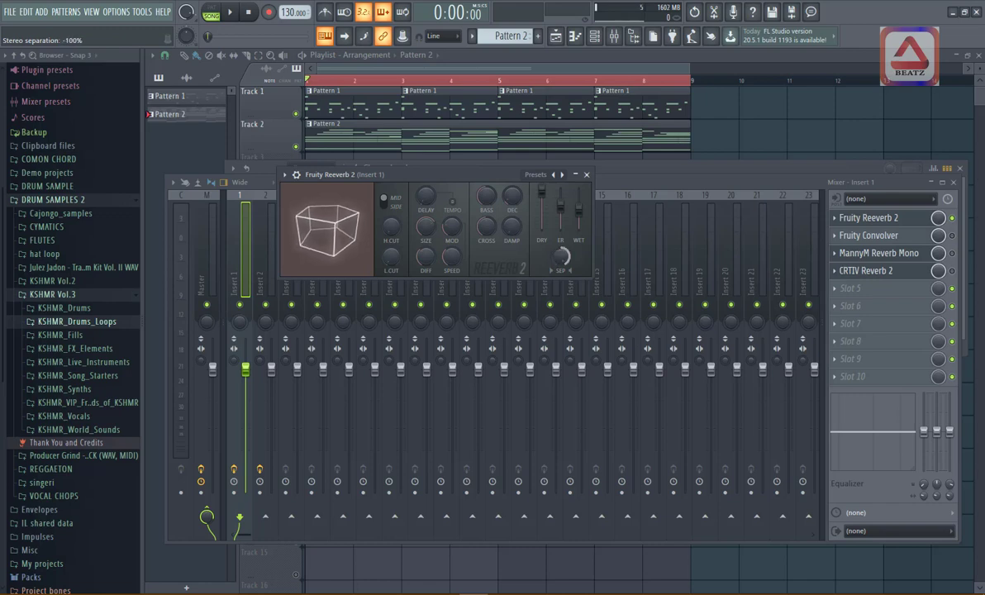
pyautogui.rightClick(562, 258)
pyautogui.click(565, 266)
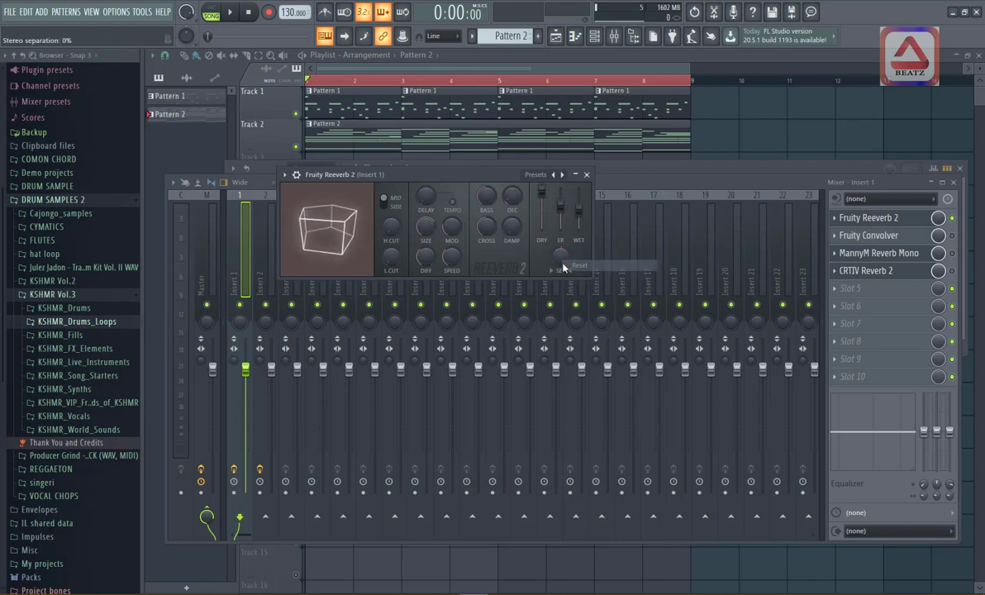
pyautogui.moveTo(563, 262); pyautogui.dragTo(563, 248)
pyautogui.rightClick(561, 257)
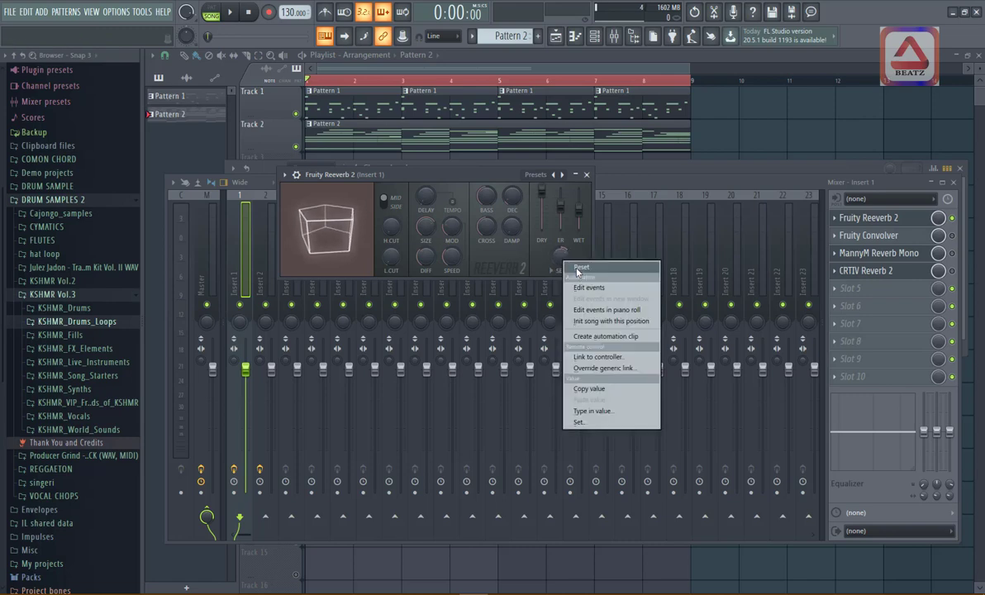
pyautogui.click(577, 267)
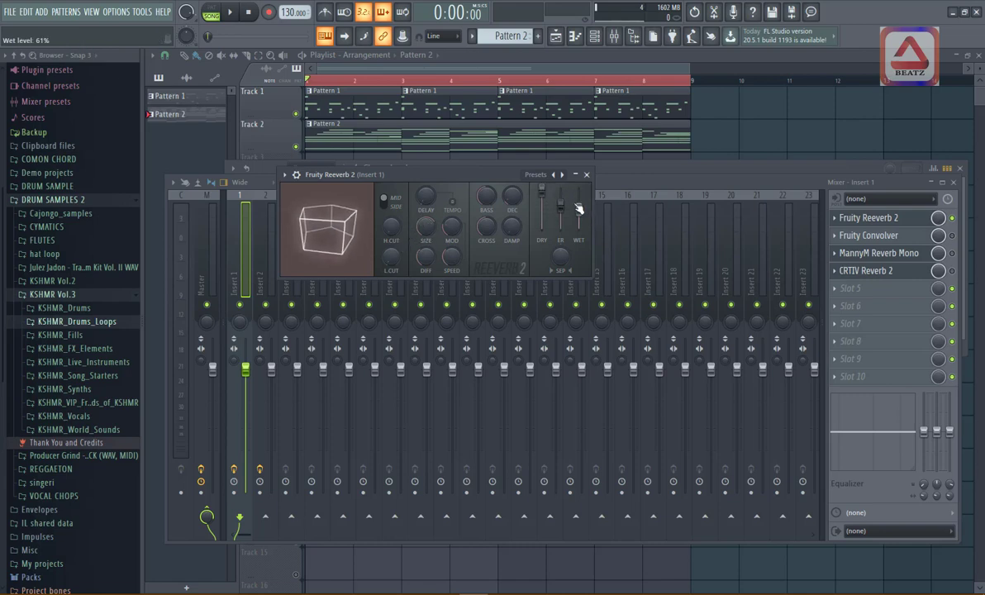
# Fine-tune the reverb's wet level, and readjust its predelay and room size
pyautogui.moveTo(579, 213); pyautogui.dragTo(578, 211)
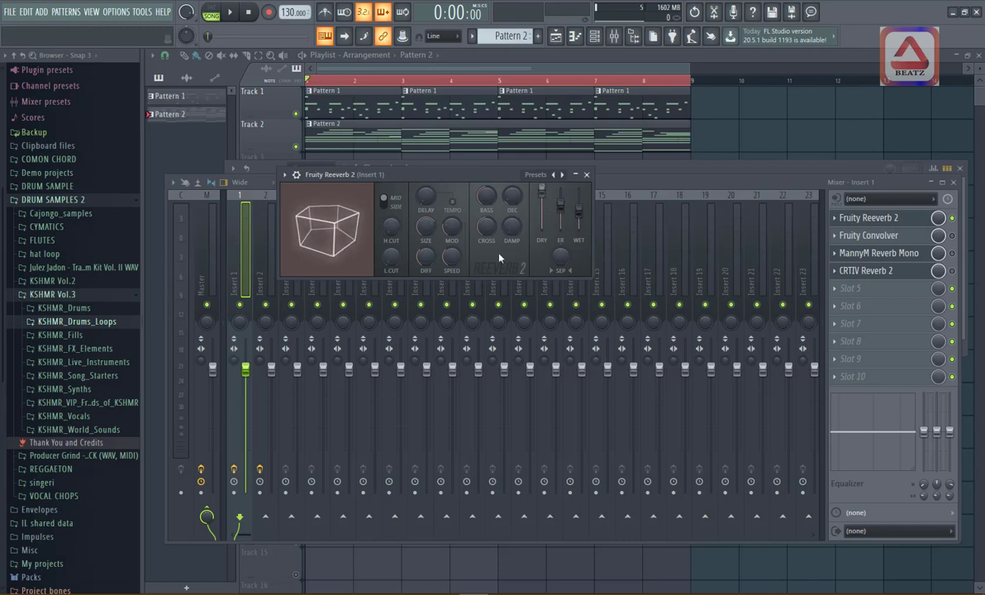
pyautogui.moveTo(426, 195)
pyautogui.mouseDown()
pyautogui.moveTo(425, 204)
pyautogui.moveTo(426, 182)
pyautogui.mouseUp()
pyautogui.moveTo(426, 226); pyautogui.dragTo(426, 262)
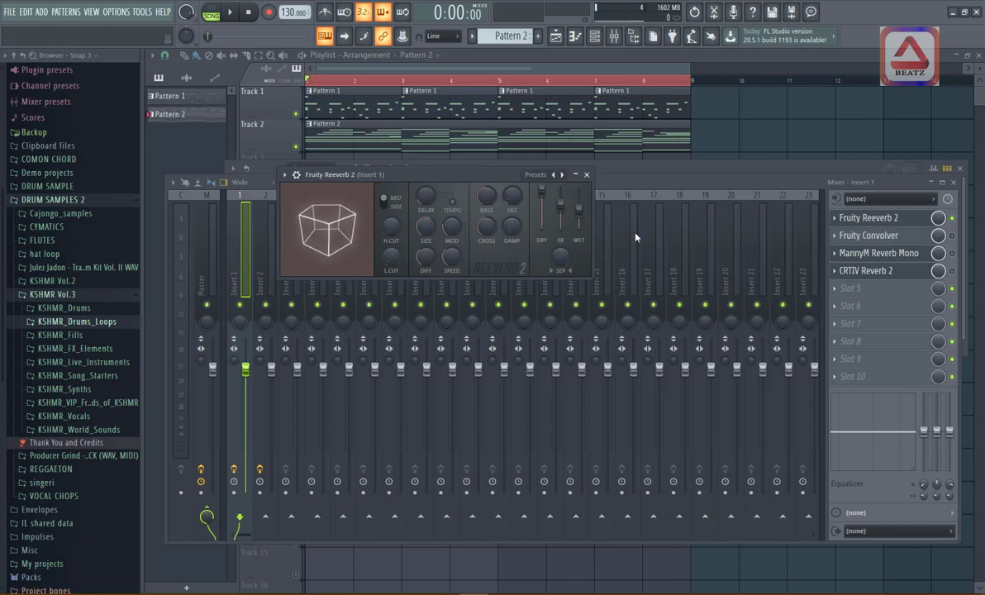
# Enable Fruity Convolver in place of Fruity Reeverb 2 on Insert 1, and open its window to view the impulse controls
pyautogui.keyDown('ctrl'); pyautogui.click(952, 236); pyautogui.keyUp('ctrl')
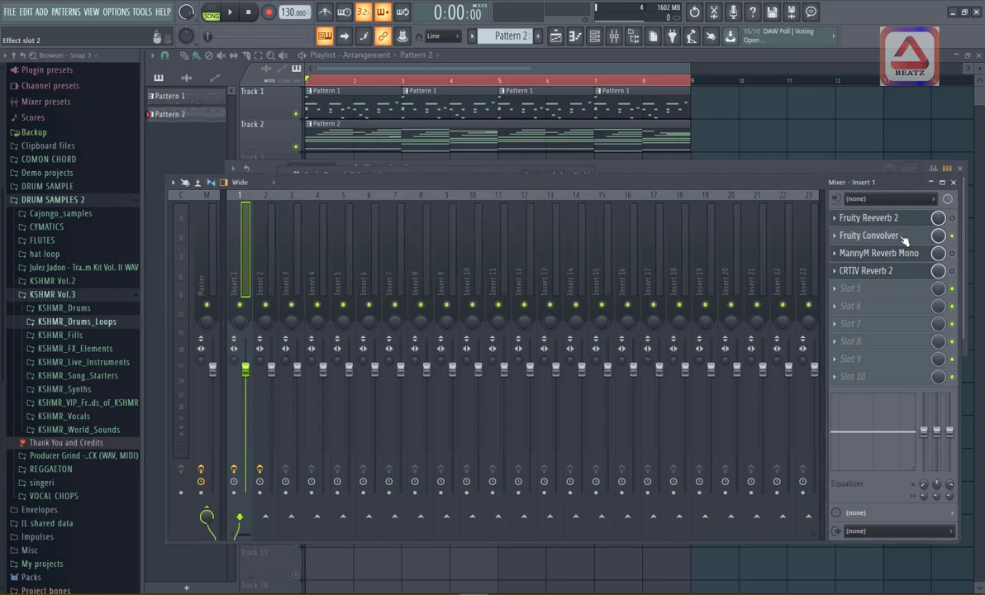
pyautogui.click(851, 235)
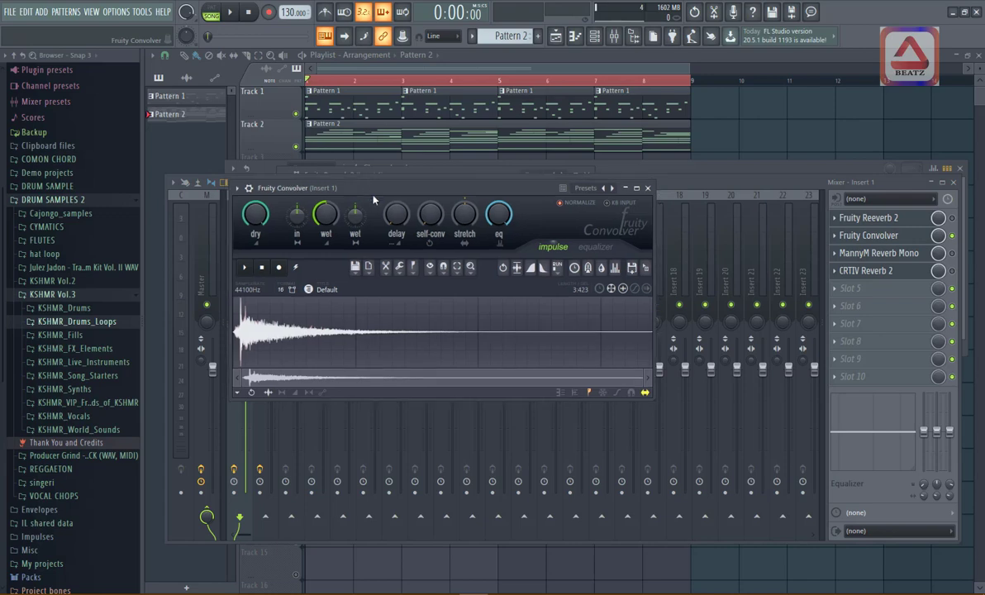
pyautogui.moveTo(361, 191); pyautogui.dragTo(412, 205)
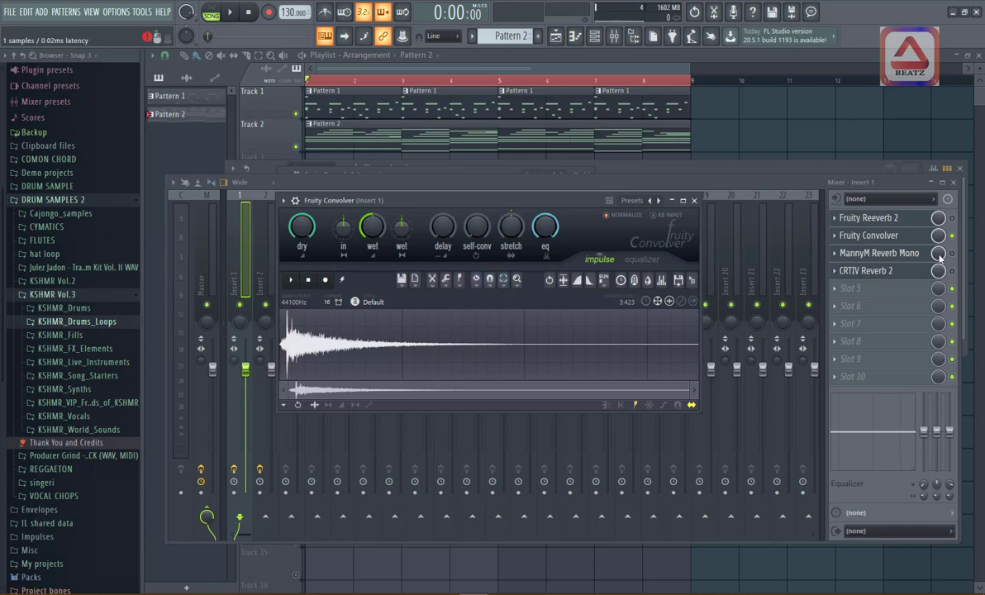
pyautogui.click(871, 235)
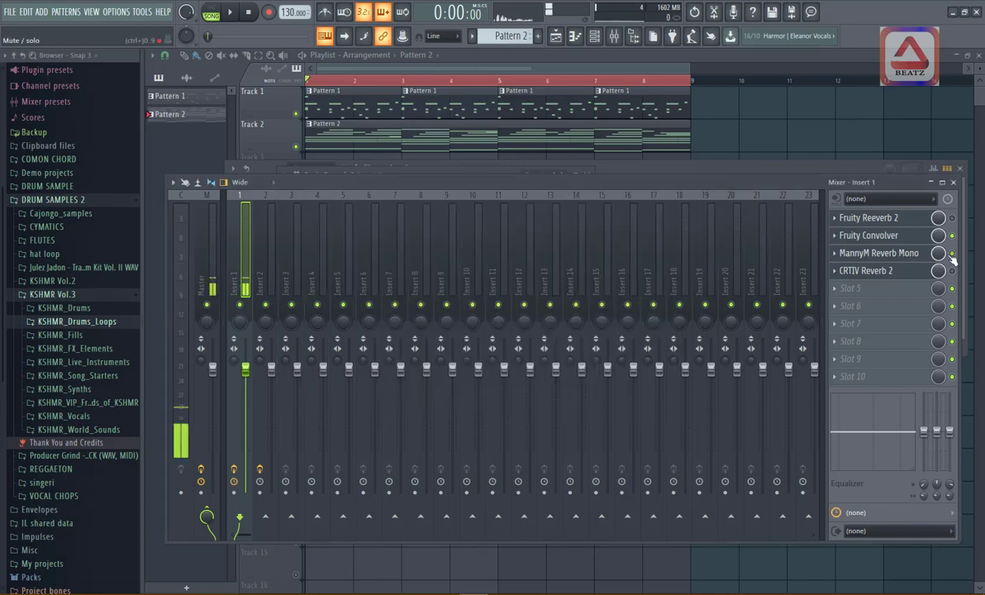
# Open MannyM Reverb Mono on Insert 1 and slightly lower its reverb time
pyautogui.click(874, 254)
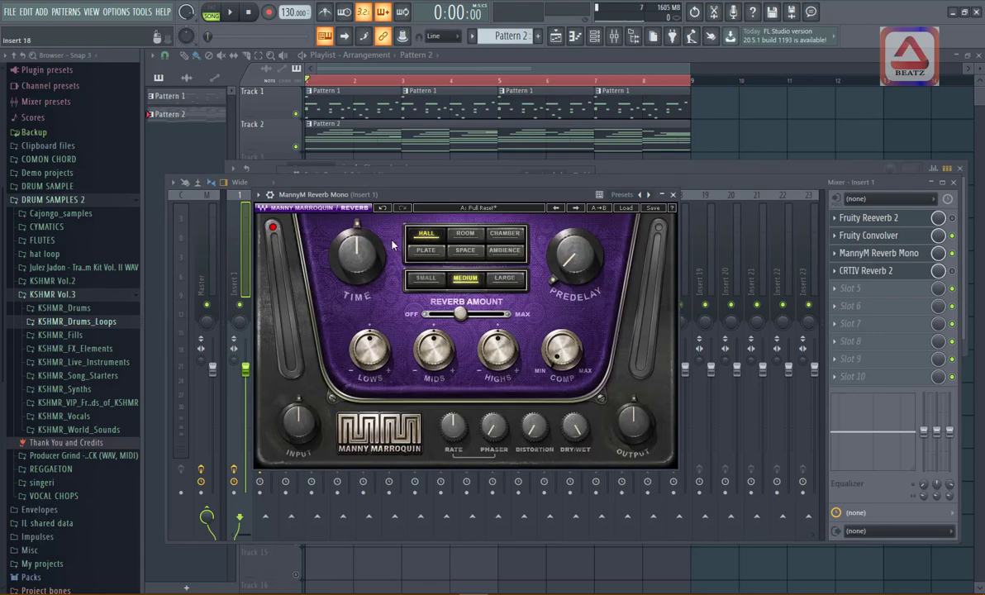
pyautogui.moveTo(359, 254); pyautogui.dragTo(358, 253)
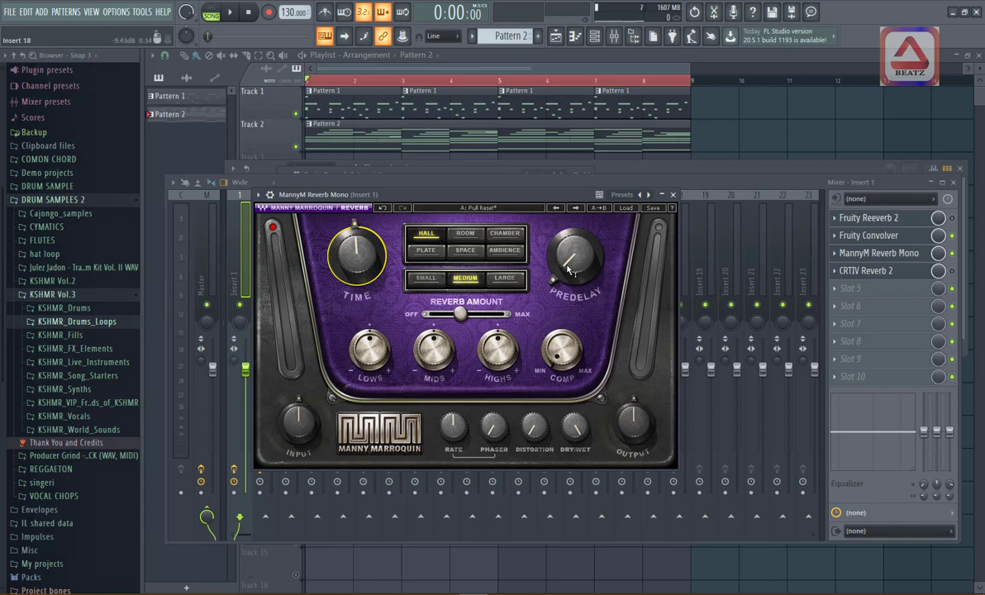
pyautogui.moveTo(569, 270)
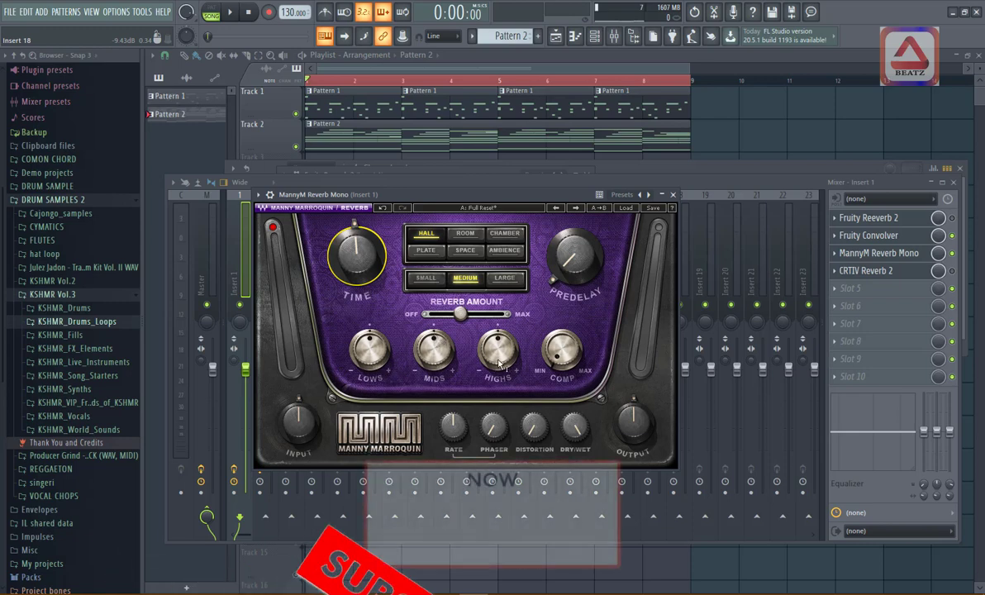
pyautogui.moveTo(564, 361)
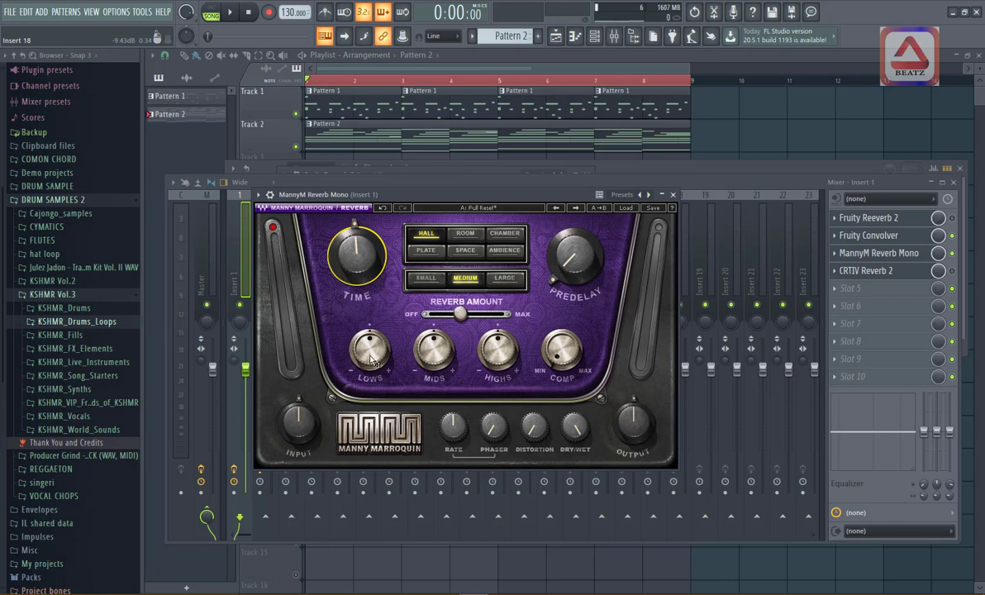
# Adjust MannyM Reverb Mono's lows and mids, set highs to 2.9, and try reverb amount at 100 before returning it to mid-range
pyautogui.moveTo(366, 351); pyautogui.dragTo(498, 345)
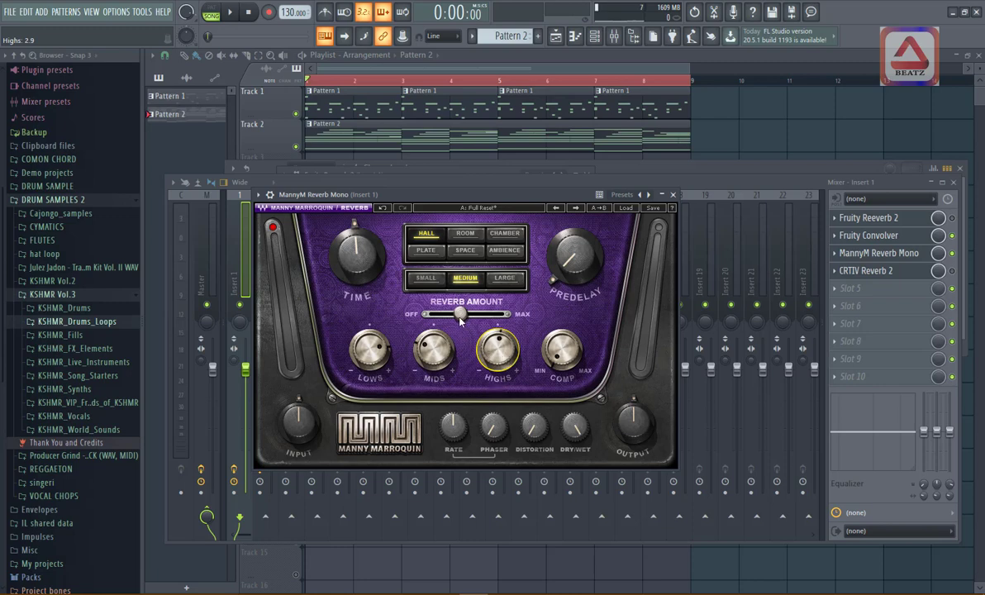
pyautogui.moveTo(460, 314); pyautogui.dragTo(496, 314)
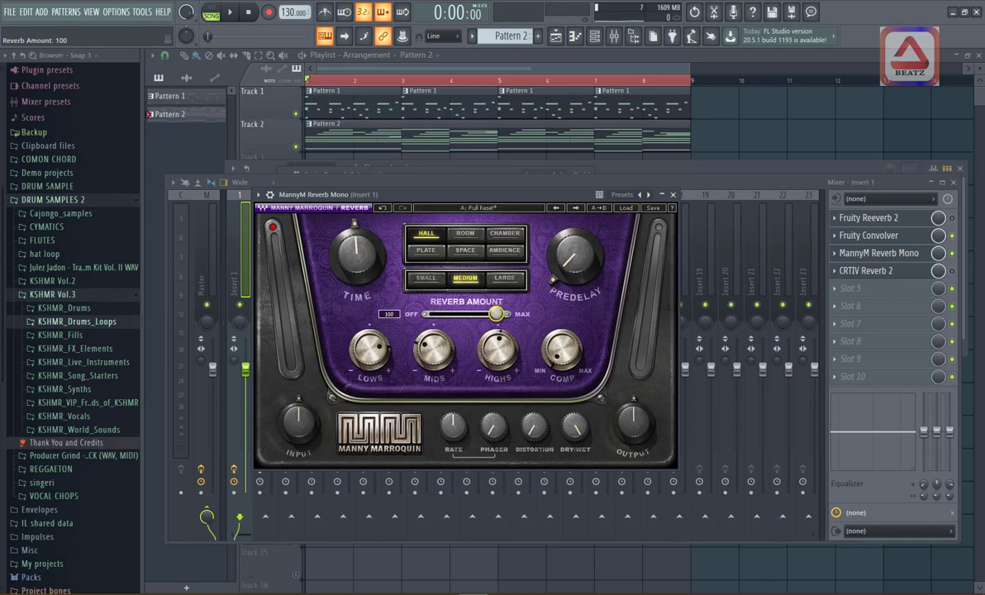
pyautogui.moveTo(496, 314); pyautogui.dragTo(457, 314)
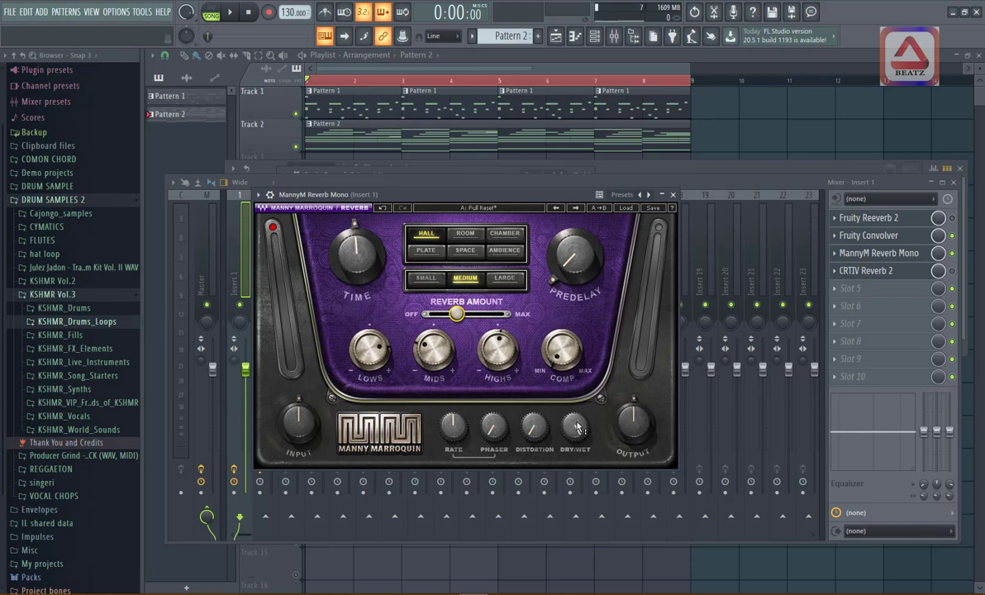
pyautogui.moveTo(575, 430)
# Close MannyM Reverb Mono, and open CRTIV Reverb 2 on Insert 1 to examine its reverb parameters and gain levels before closing it
pyautogui.click(893, 253)
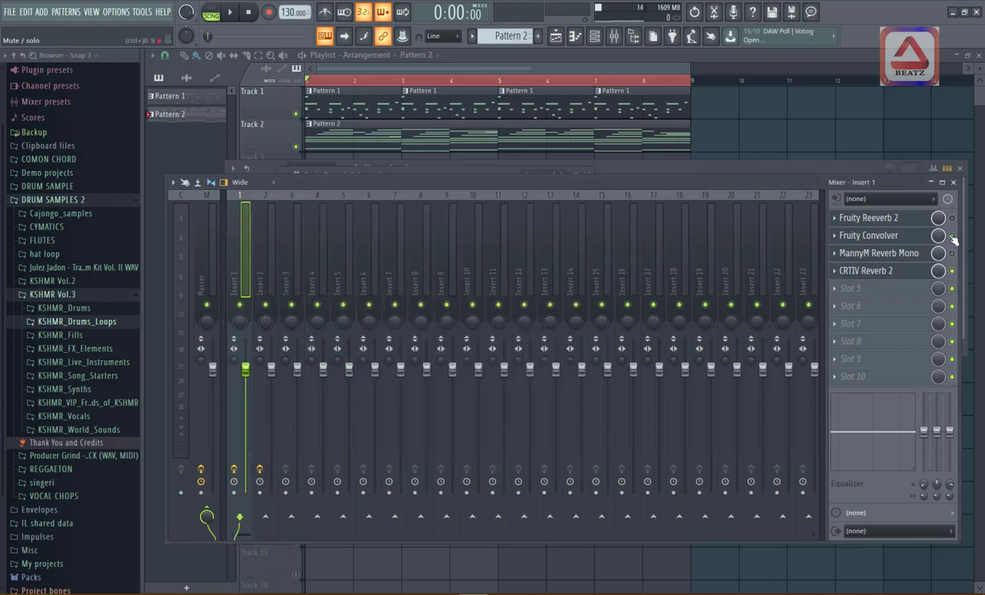
pyautogui.click(899, 273)
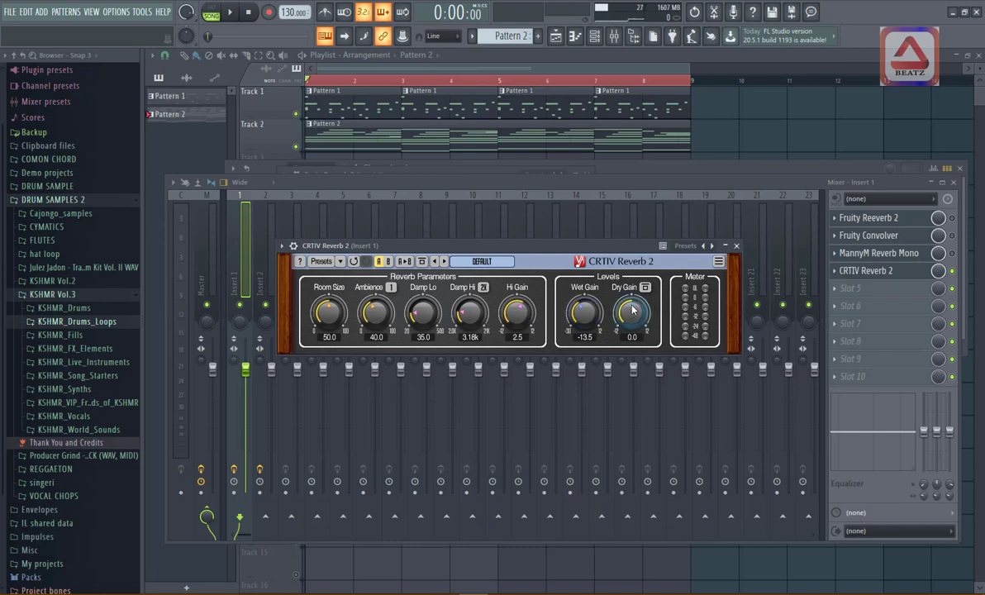
pyautogui.click(737, 246)
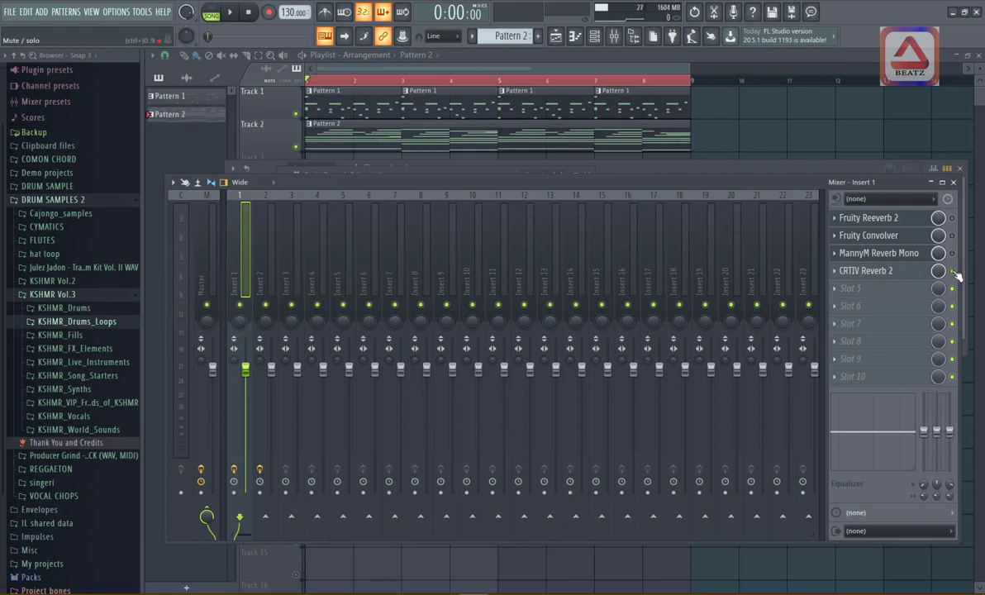
# Take Track 1 out of solo in the playlist and play the arrangement with both patterns
pyautogui.rightClick(296, 114)
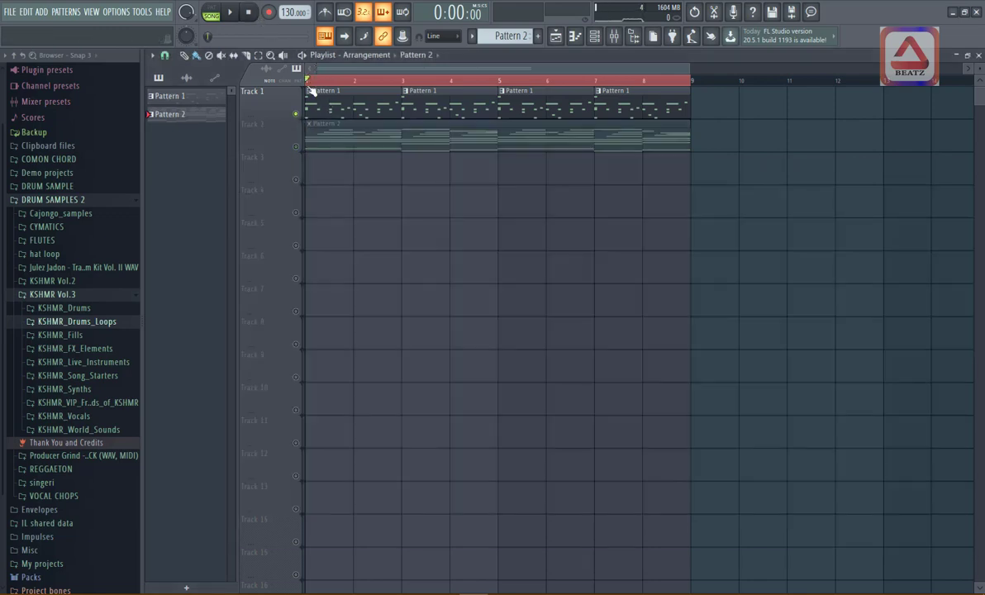
pyautogui.rightClick(299, 120)
pyautogui.rightClick(297, 114)
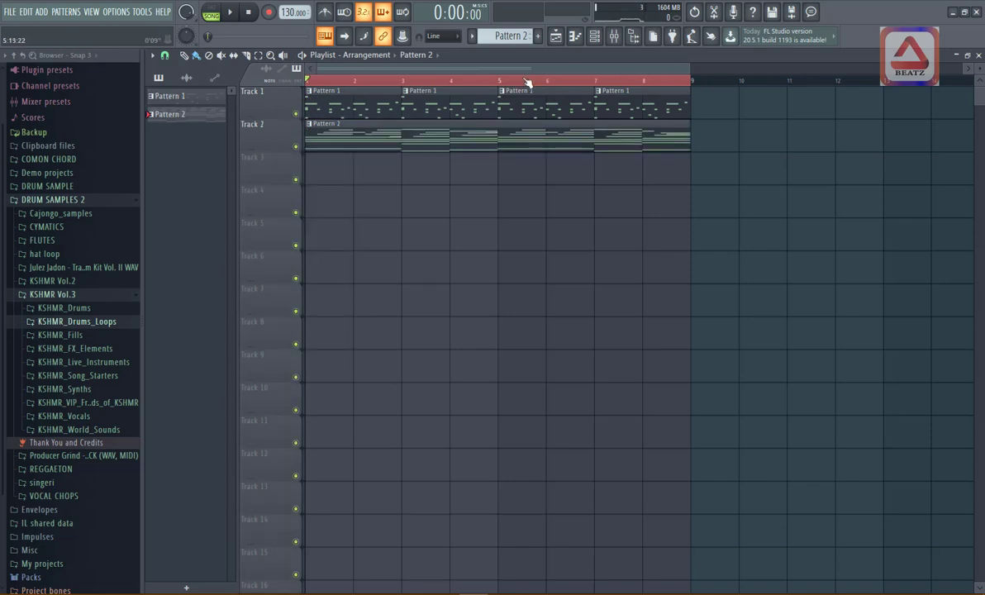
pyautogui.click(232, 14)
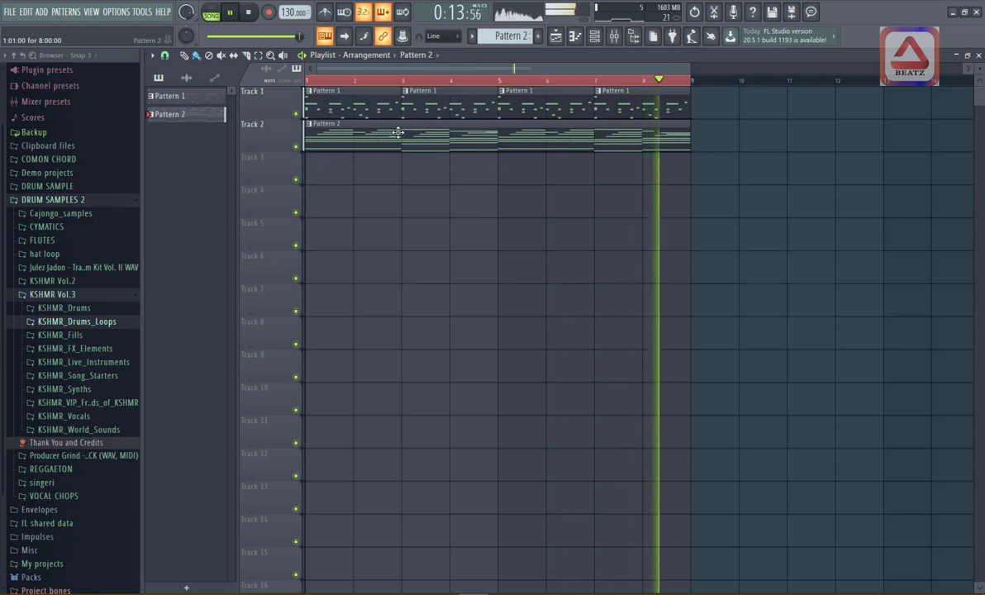
pyautogui.press('space')
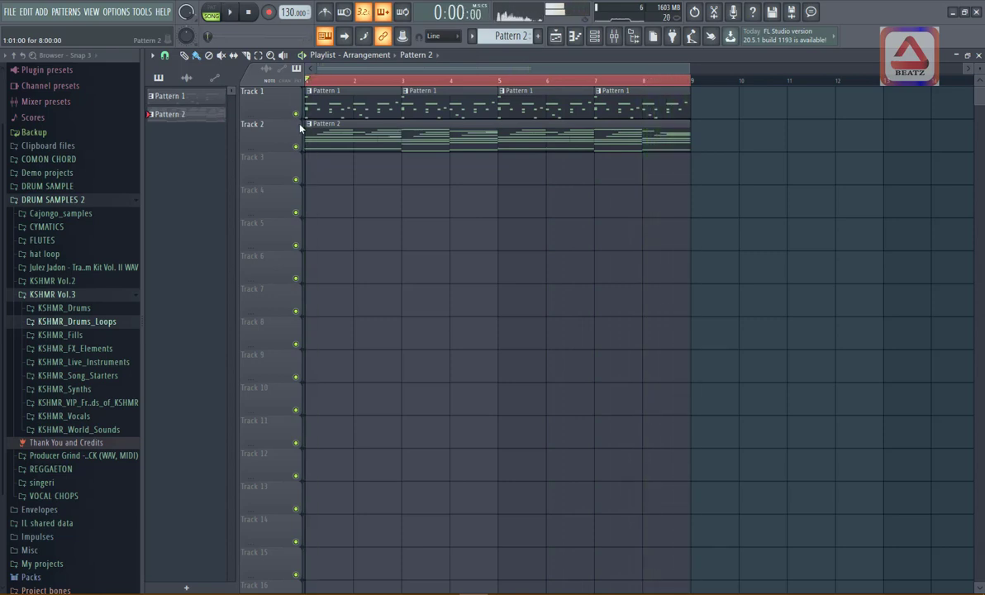
# Solo Track 1 in the playlist and play it with the mixer open and all reverbs on Insert 1 bypassed
pyautogui.rightClick(297, 115)
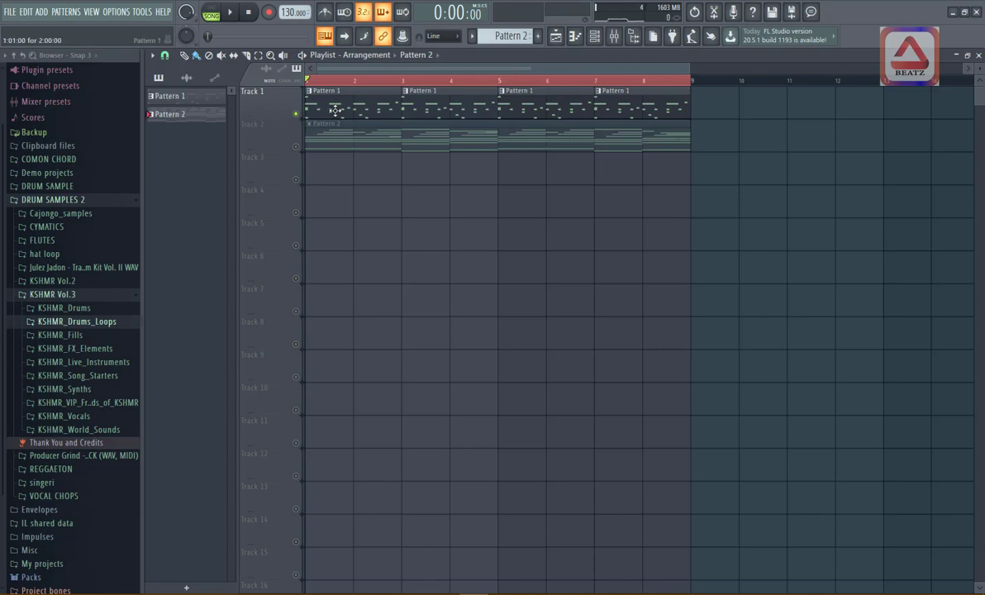
pyautogui.press('space')
pyautogui.click(614, 36)
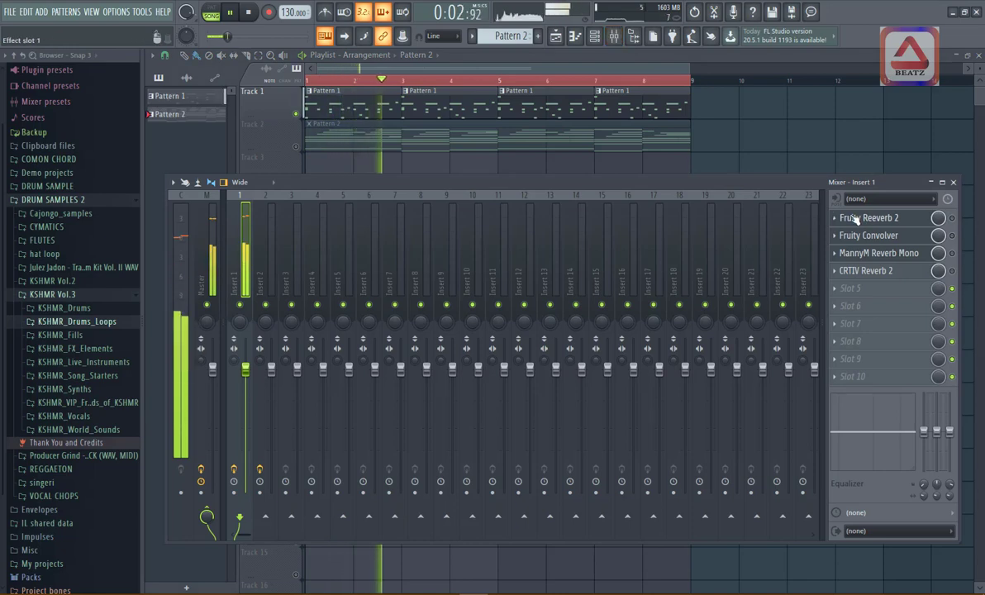
pyautogui.press('space')
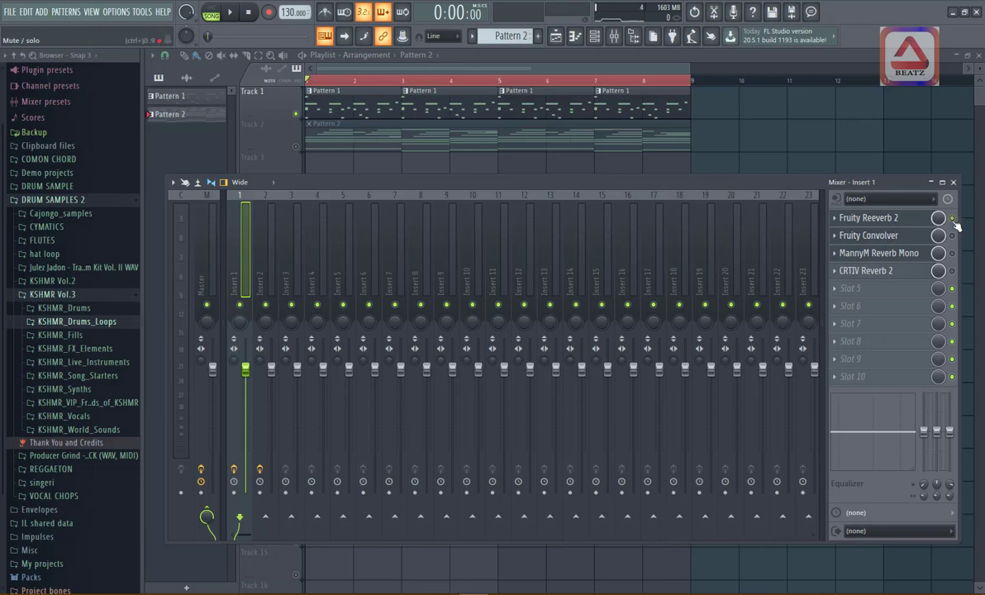
# Open Fruity Reeverb 2 on Insert 1, load its Default preset, and play the soloed track through it
pyautogui.click(889, 219)
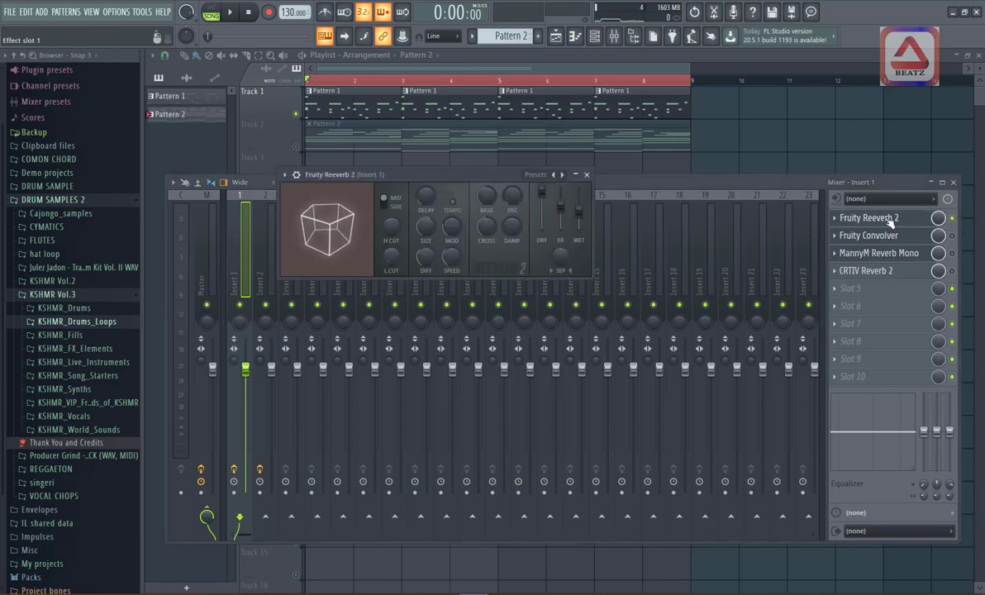
pyautogui.rightClick(562, 174)
pyautogui.click(584, 197)
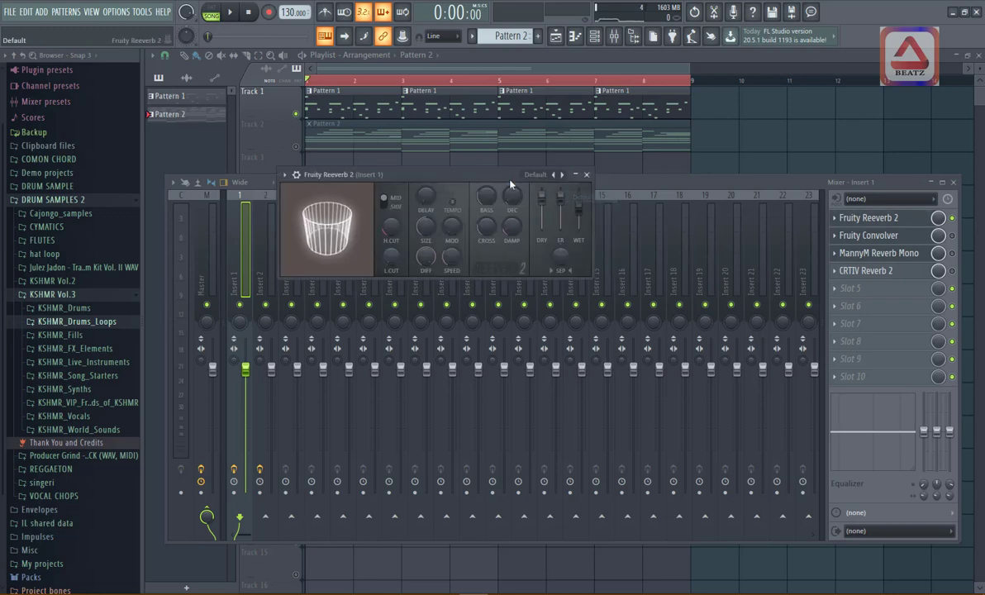
pyautogui.moveTo(485, 181); pyautogui.dragTo(555, 257)
pyautogui.press('space')
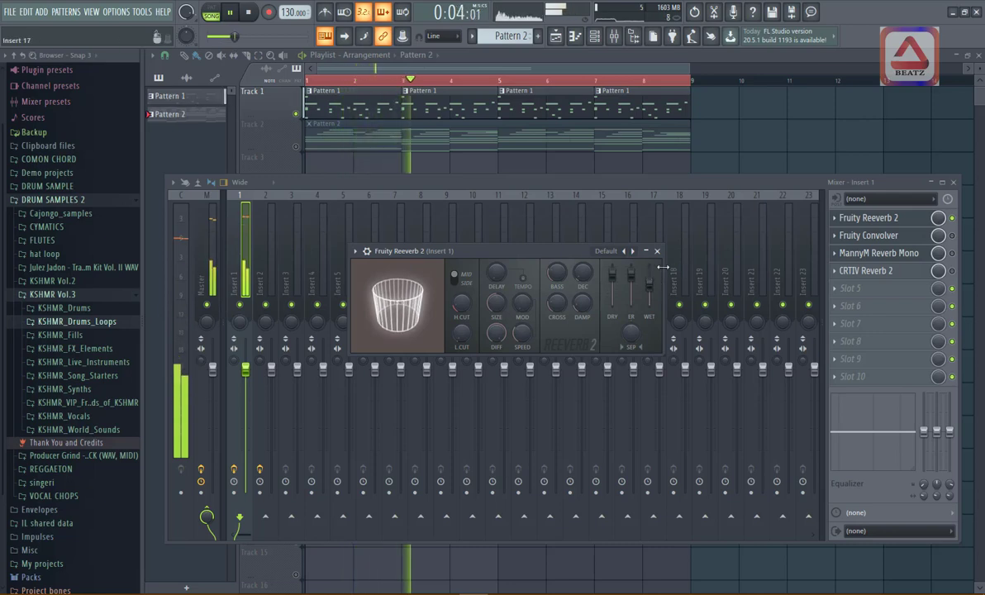
pyautogui.press('space')
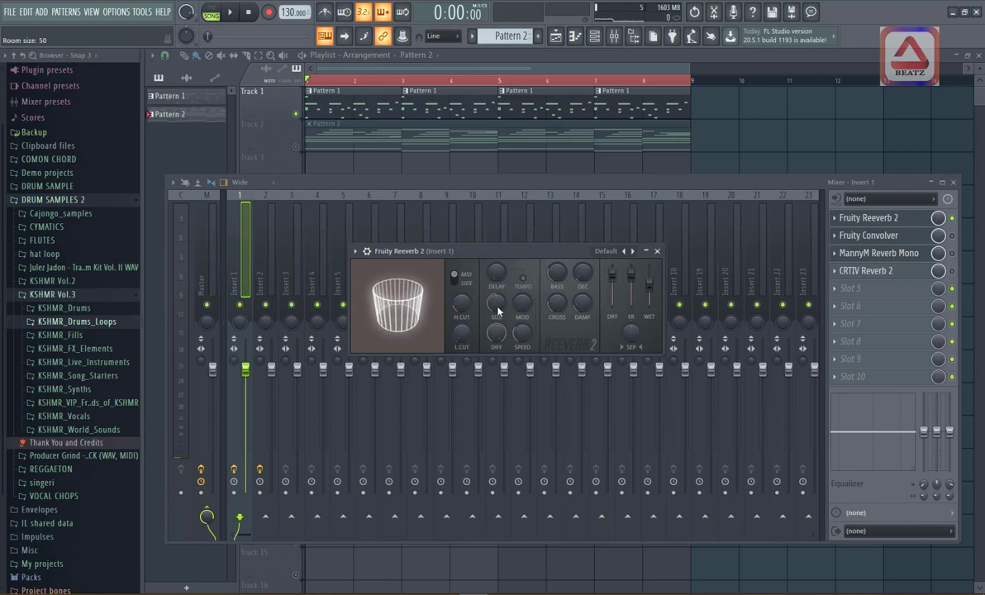
# Audition Fruity Reeverb 2 with room size at 100, reduce the size again, set wet level to 65%, and close the plugin
pyautogui.press('space')
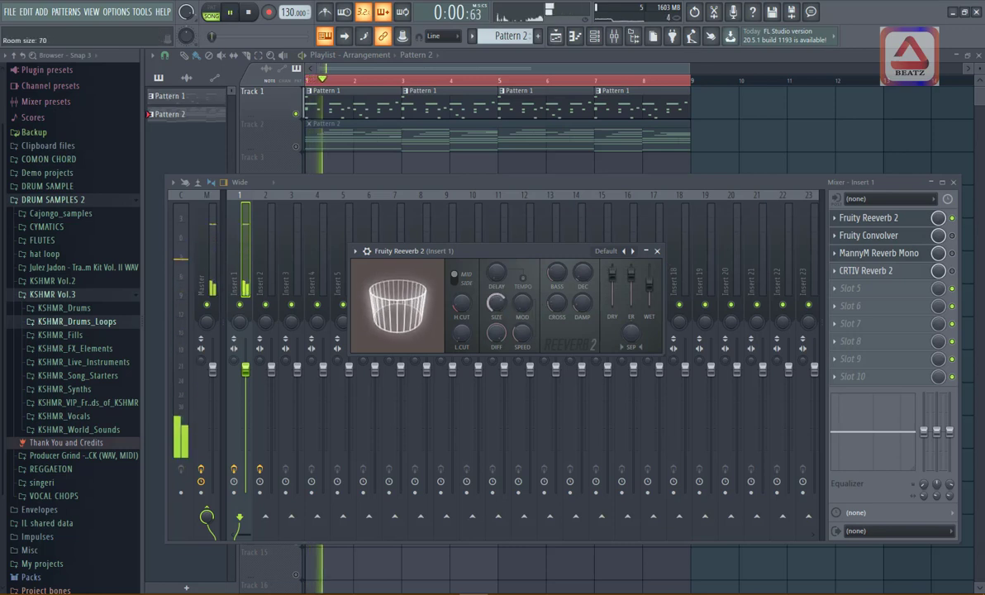
pyautogui.moveTo(497, 309); pyautogui.dragTo(497, 269)
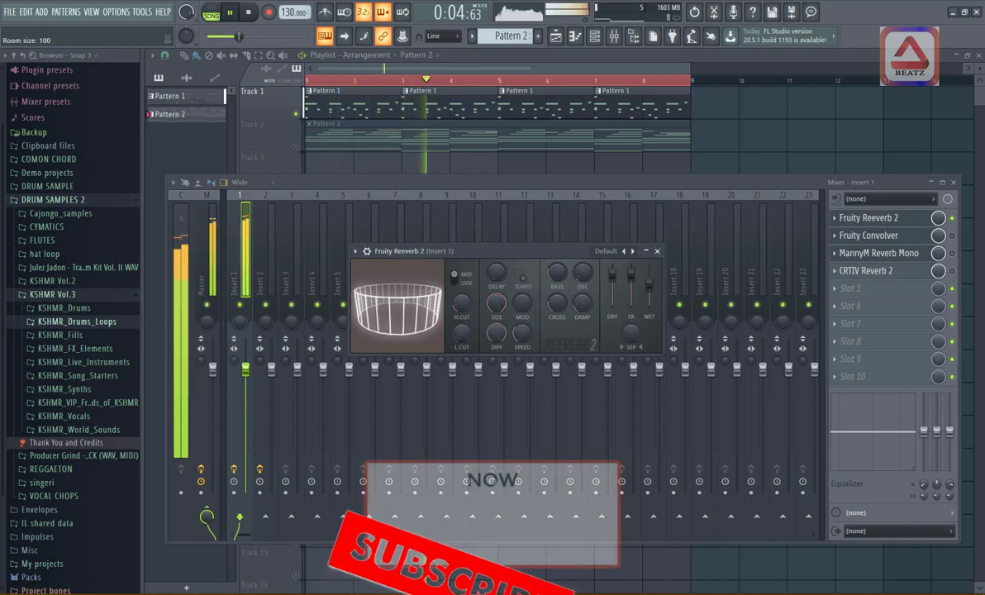
pyautogui.press('space')
pyautogui.moveTo(497, 303); pyautogui.dragTo(497, 344)
pyautogui.moveTo(649, 285)
pyautogui.mouseDown()
pyautogui.moveTo(649, 277)
pyautogui.moveTo(648, 285)
pyautogui.mouseUp()
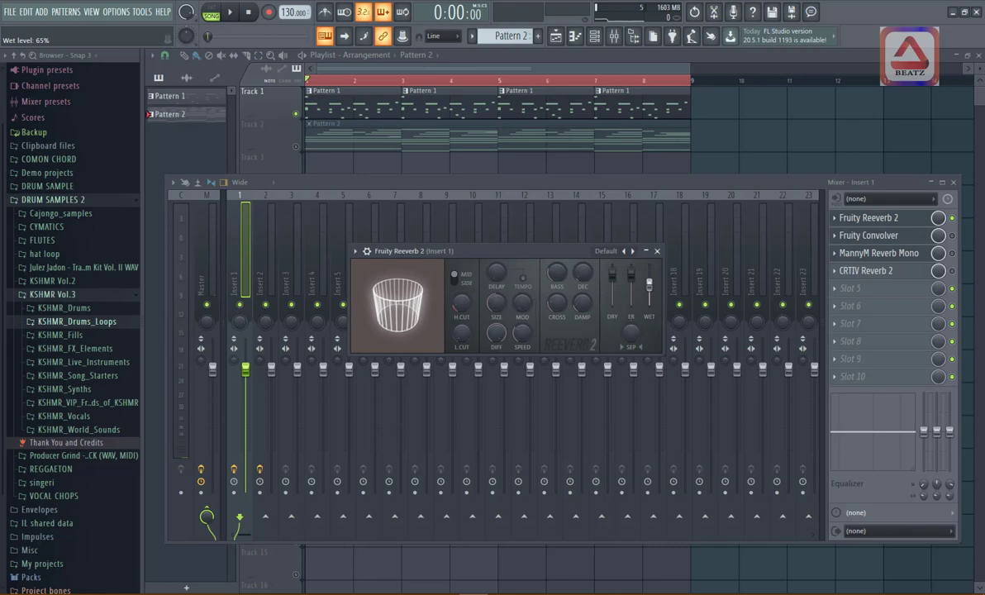
pyautogui.click(657, 252)
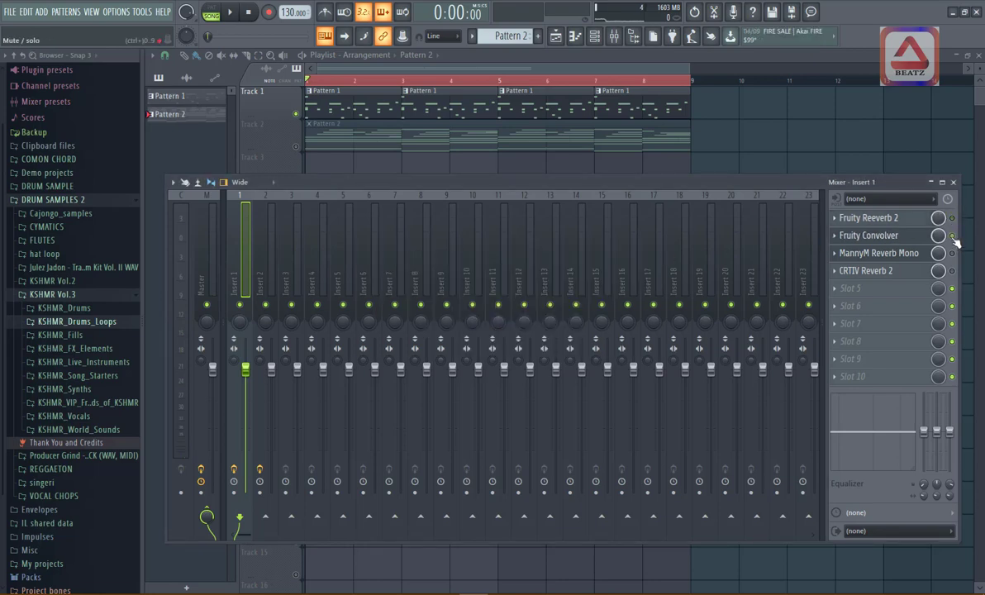
# Open Fruity Convolver on Insert 1, audition the soloed track, and lower its wet level to -46.3 dB
pyautogui.click(843, 238)
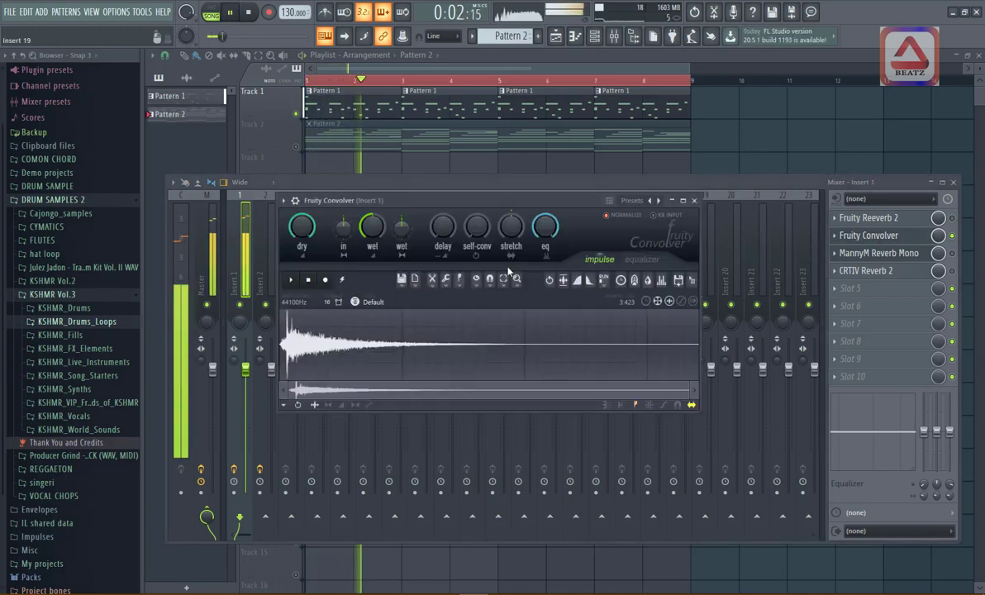
pyautogui.press('space')
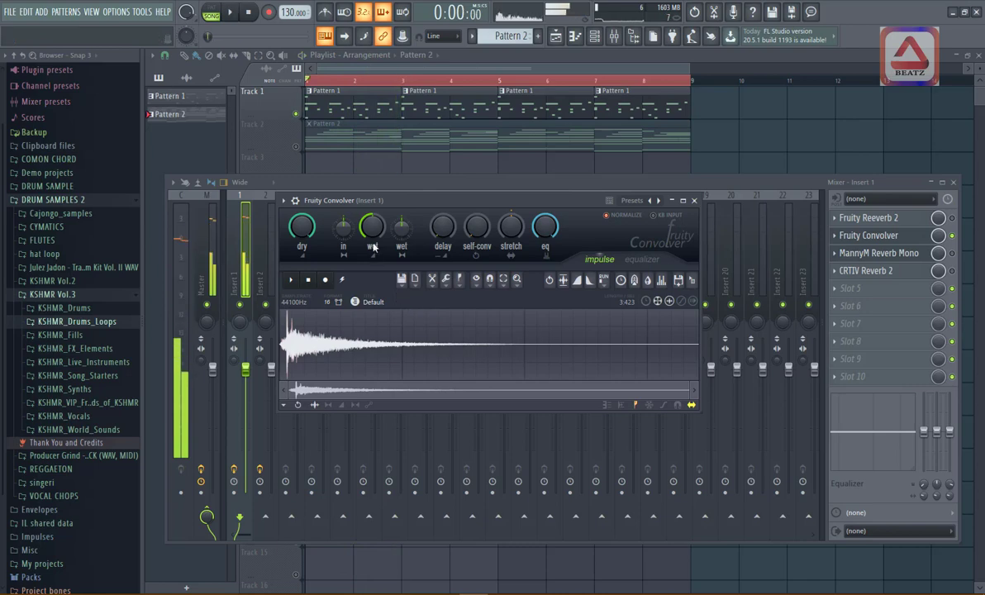
pyautogui.moveTo(371, 229); pyautogui.dragTo(371, 256)
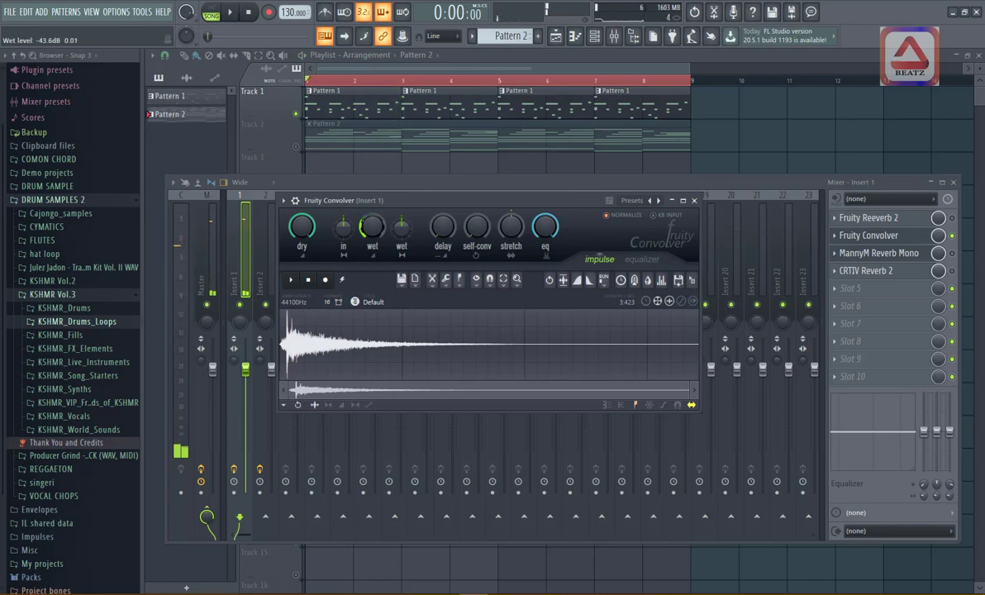
pyautogui.press('space')
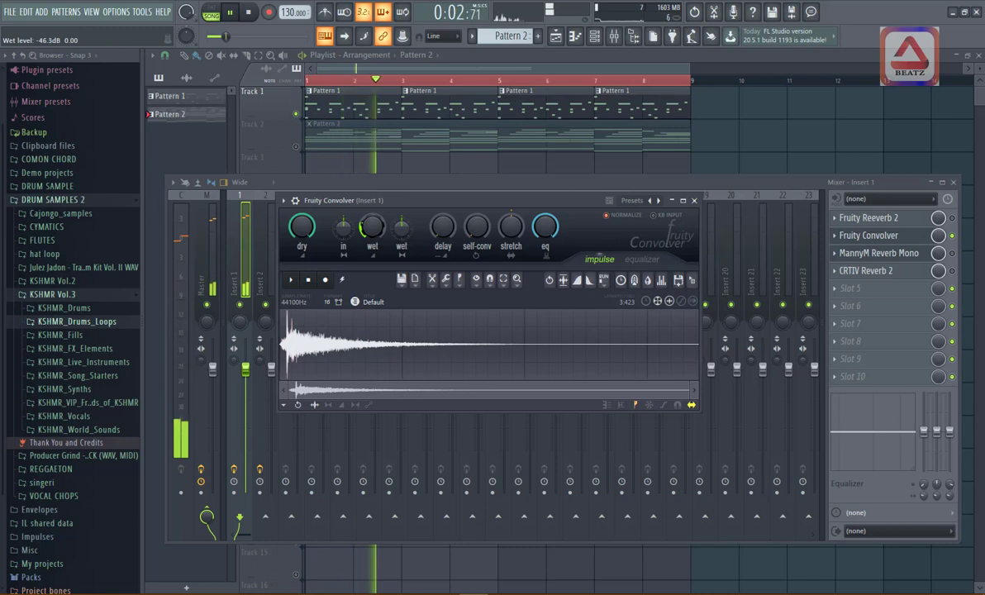
pyautogui.press('space')
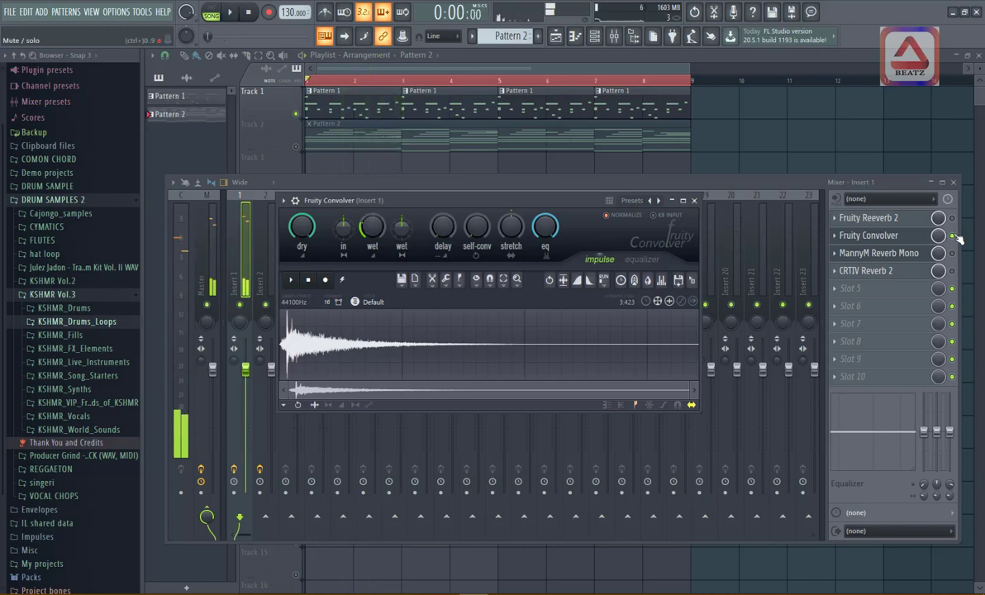
# Enable MannyM Reverb Mono in place of Fruity Convolver on Insert 1, open it, and play the soloed track through it
pyautogui.click(953, 236)
pyautogui.click(953, 254)
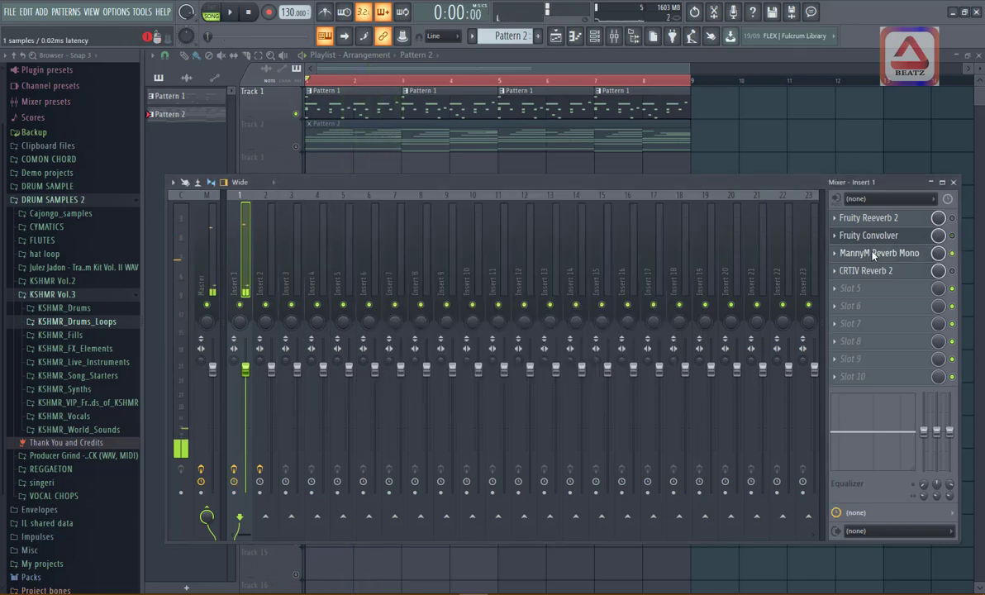
pyautogui.click(879, 254)
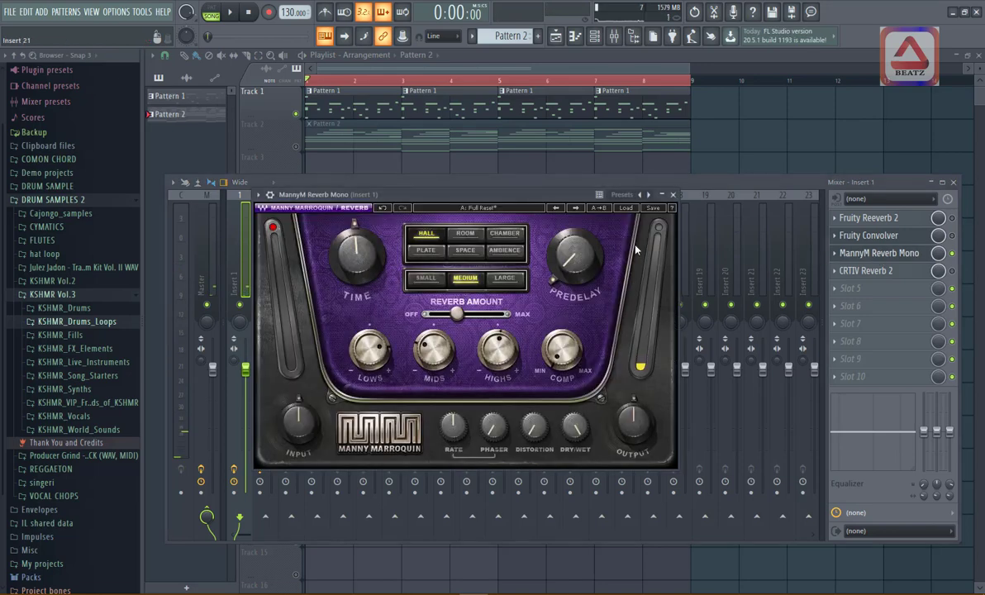
pyautogui.moveTo(423, 197); pyautogui.dragTo(431, 189)
pyautogui.press('space')
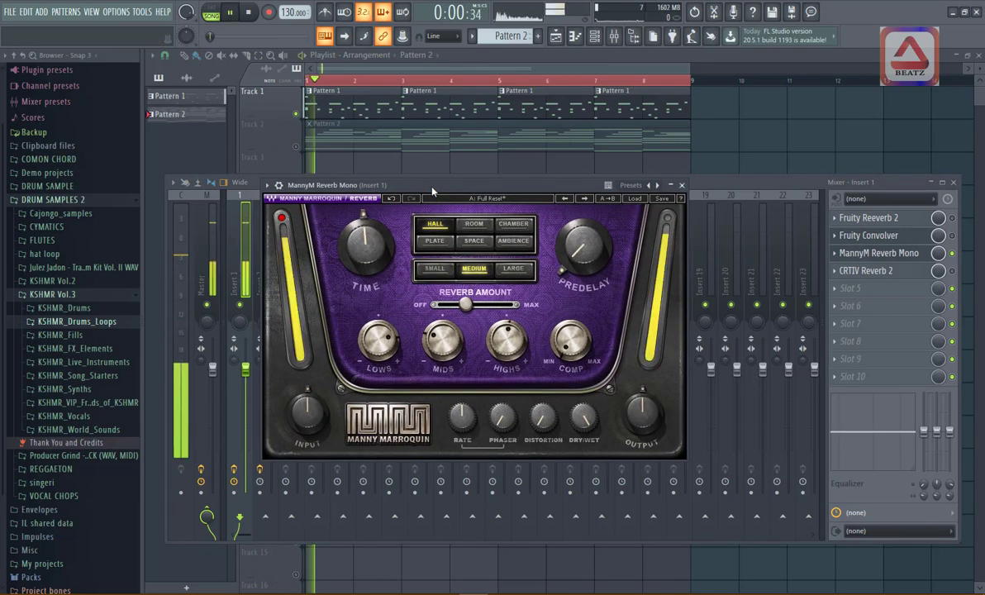
pyautogui.click(467, 305)
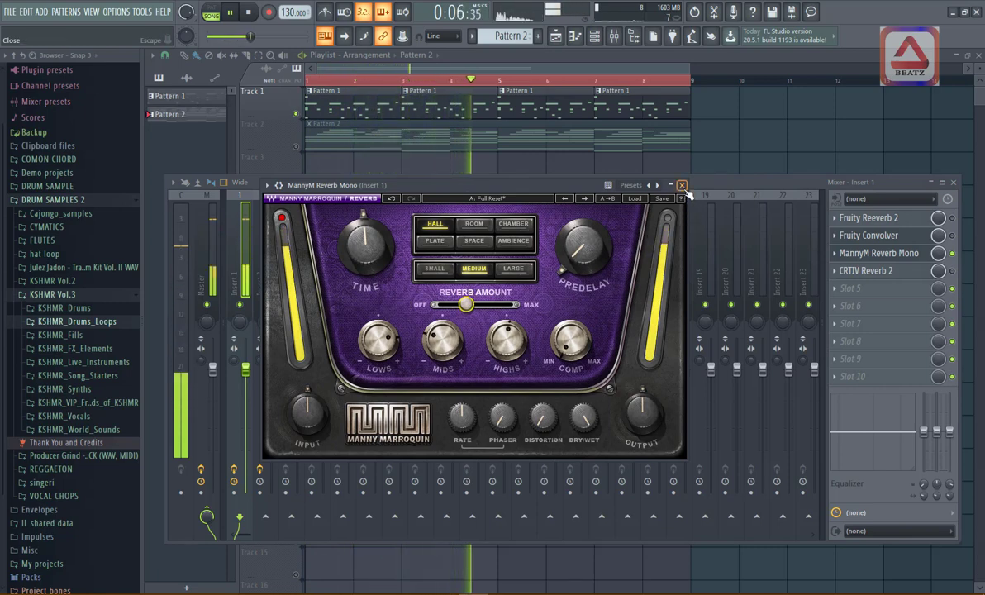
pyautogui.press('space')
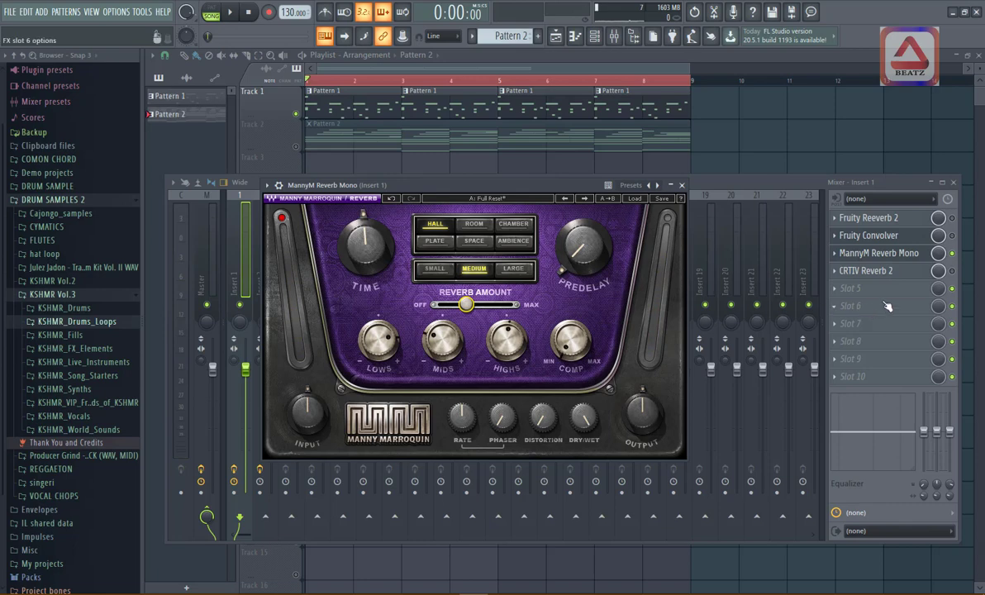
# Load the Full Reset preset in MannyM Reverb Mono and play the soloed track again
pyautogui.rightClick(649, 186)
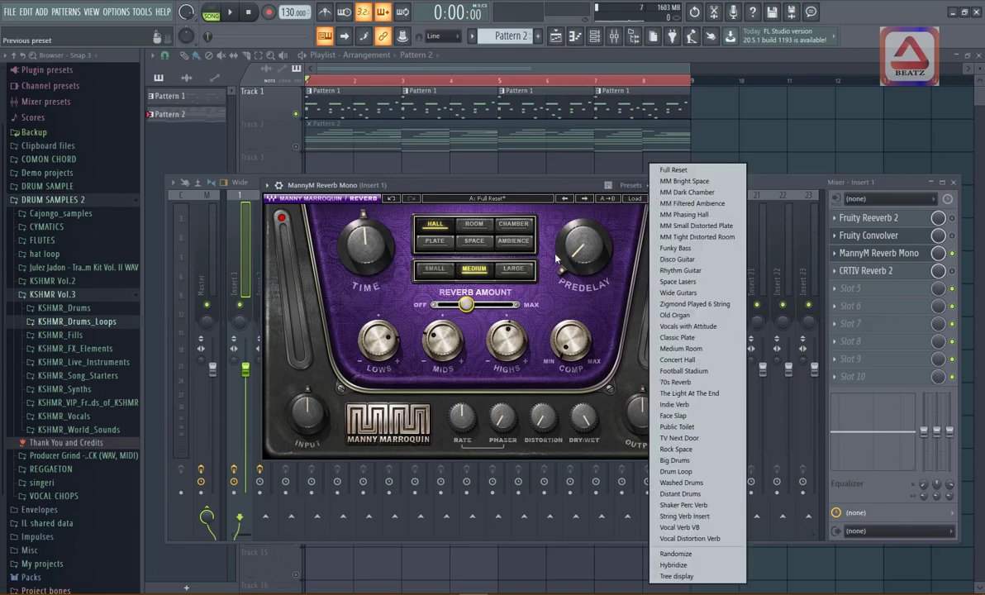
pyautogui.click(674, 170)
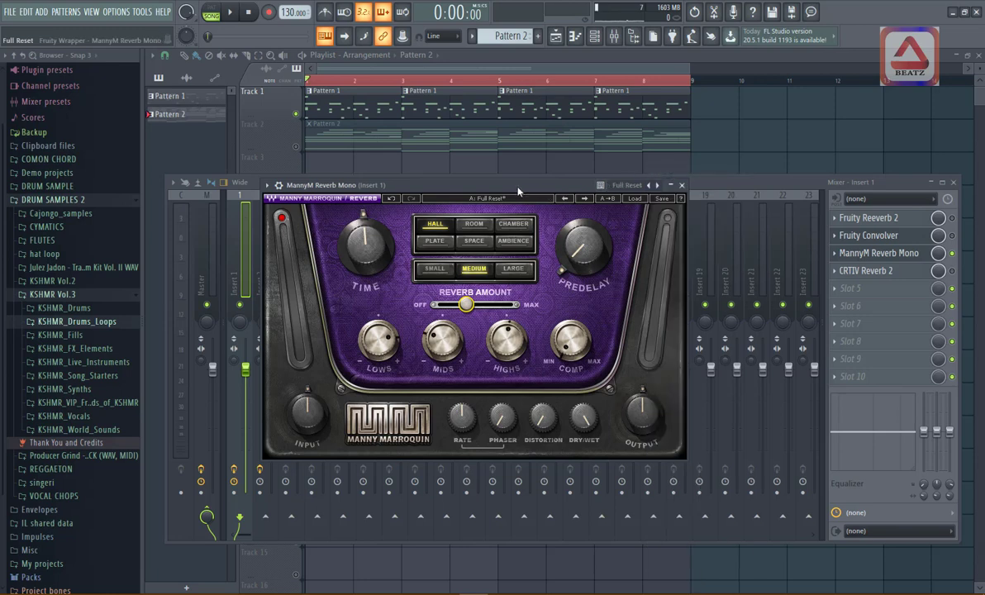
pyautogui.press('space')
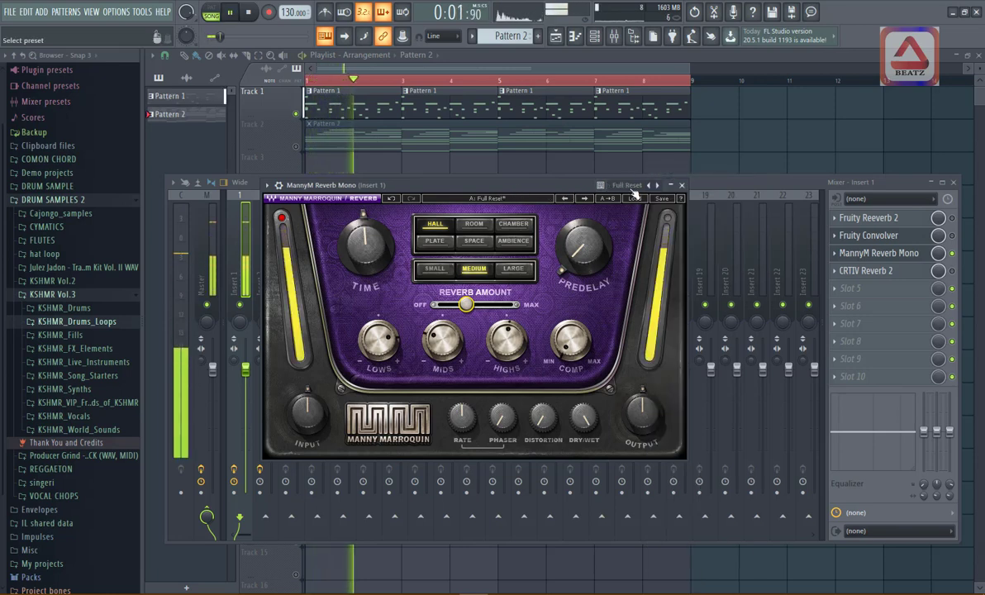
pyautogui.press('space')
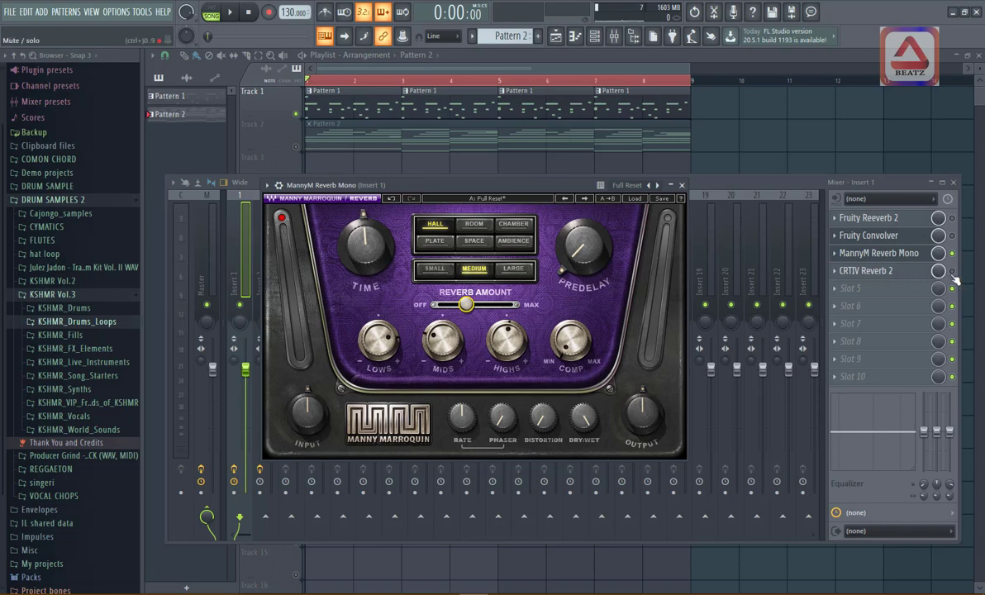
# Enable CRTIV Reverb 2 in place of MannyM Reverb Mono on Insert 1, open it, and play the soloed track
pyautogui.click(890, 253)
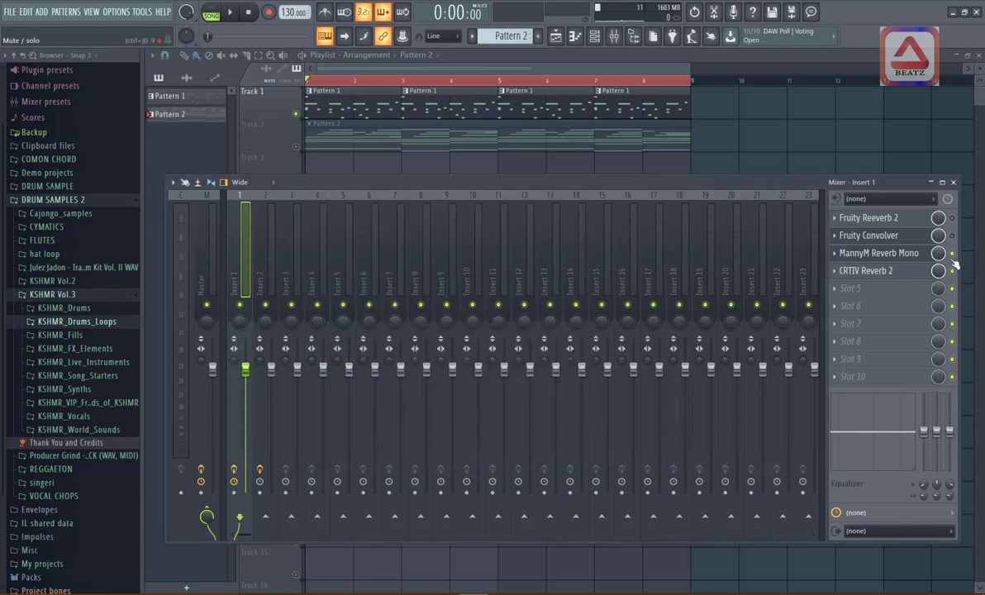
pyautogui.click(895, 271)
pyautogui.press('space')
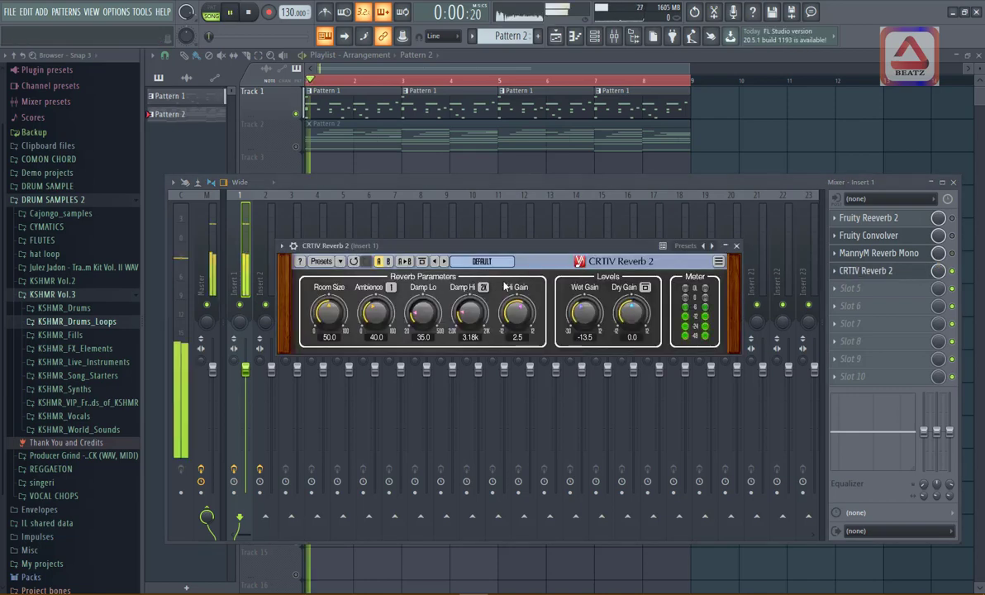
pyautogui.press('space')
# Load the Drum Room preset in CRTIV Reverb 2 on Insert 1 and play the soloed track through it
pyautogui.rightClick(705, 247)
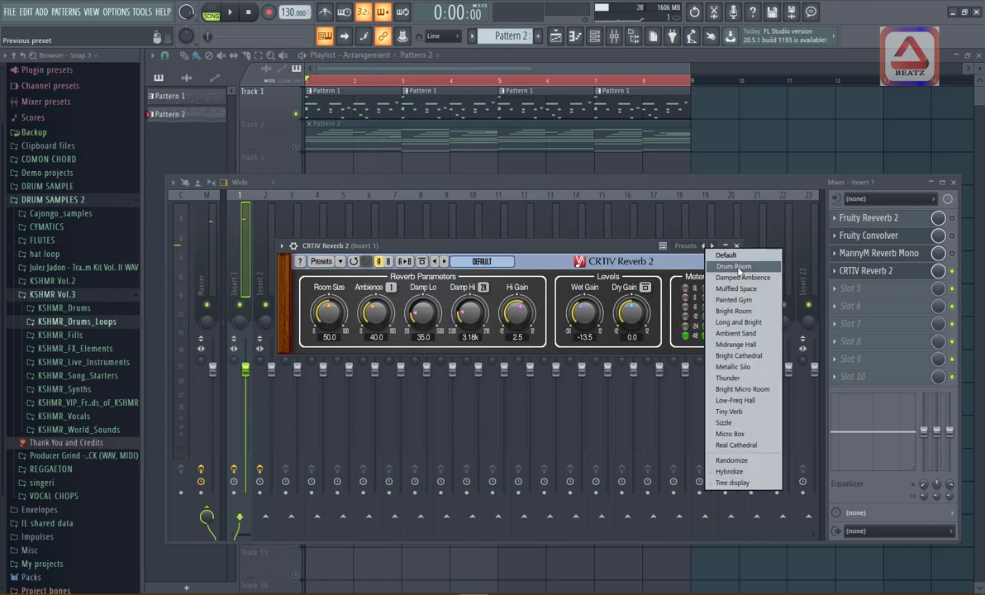
pyautogui.click(734, 266)
pyautogui.press('space')
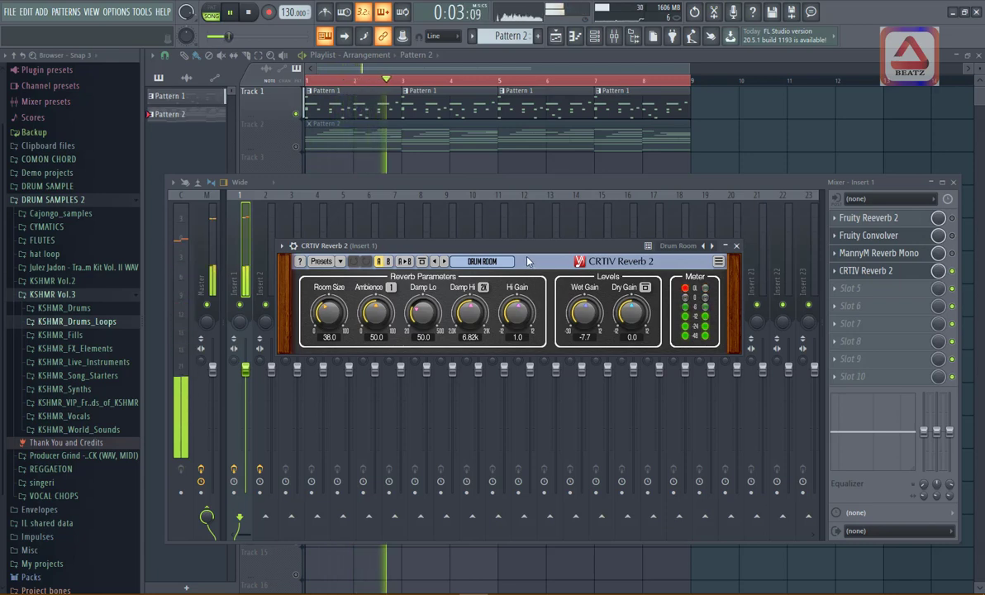
pyautogui.press('space')
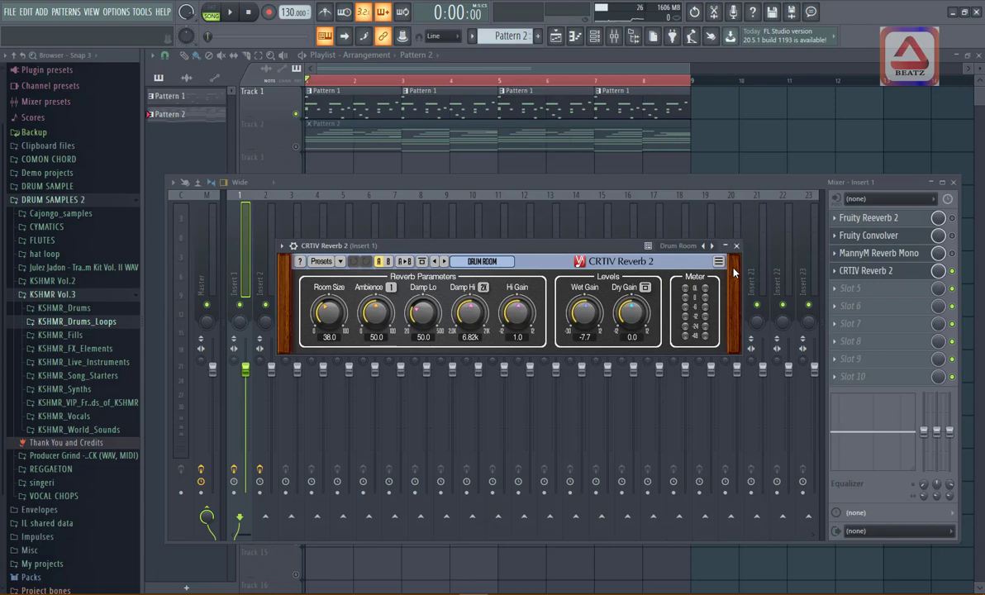
# Solo Track 2 in the playlist, play it with the mixer open, and select Insert 2
pyautogui.click(302, 136)
pyautogui.click(296, 146)
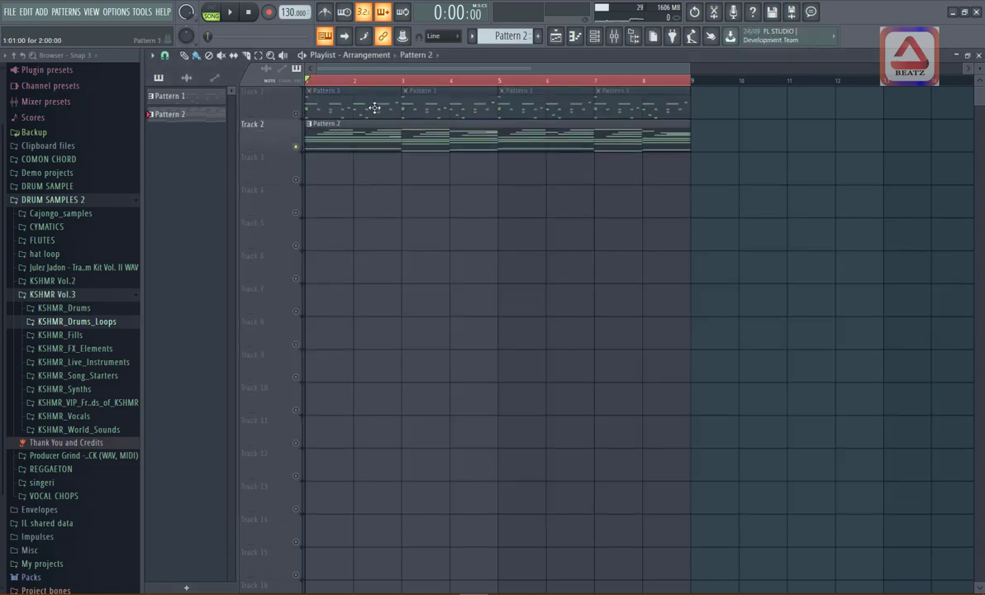
pyautogui.press('space')
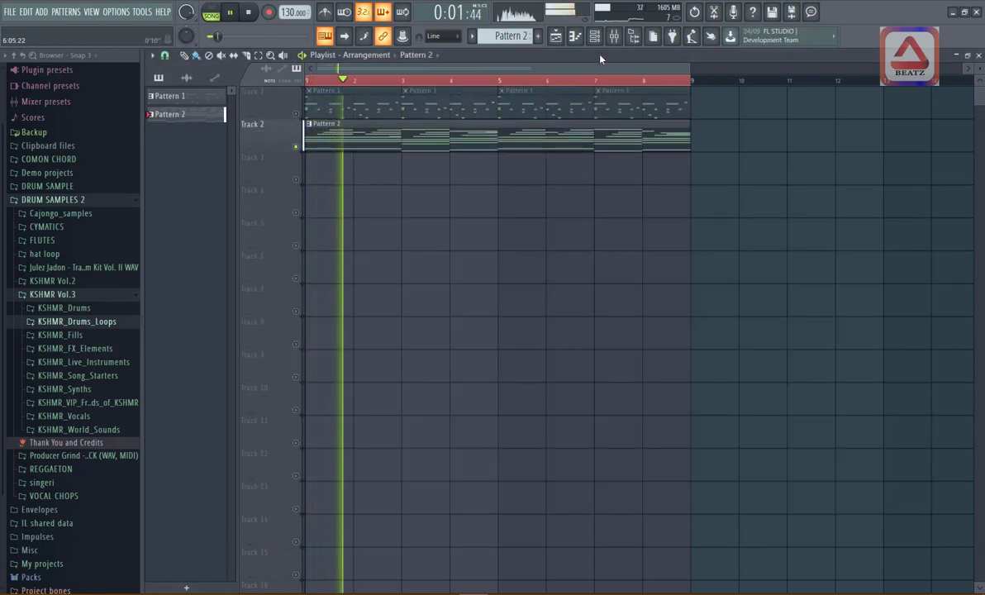
pyautogui.click(618, 38)
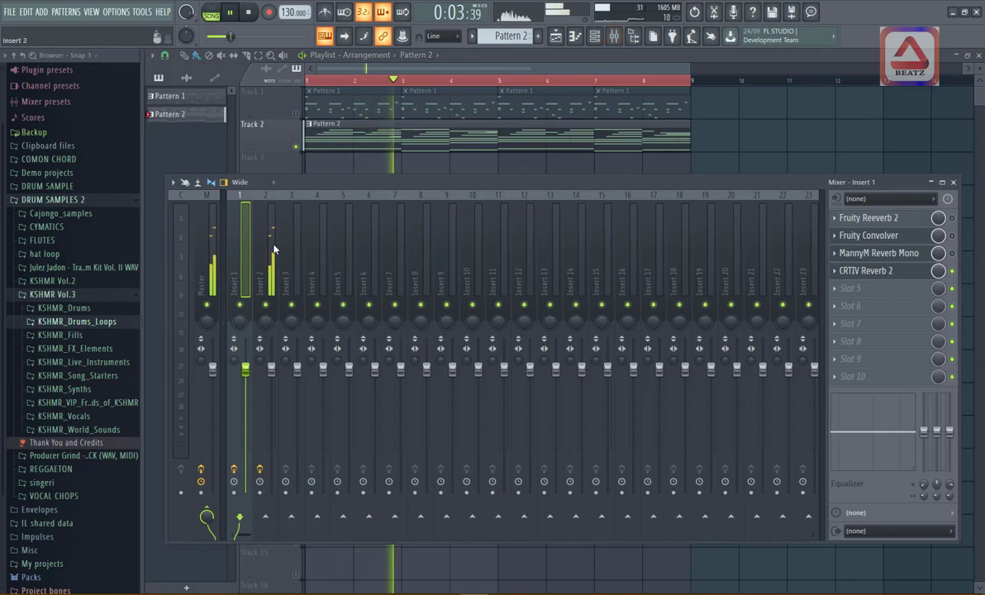
pyautogui.press('space')
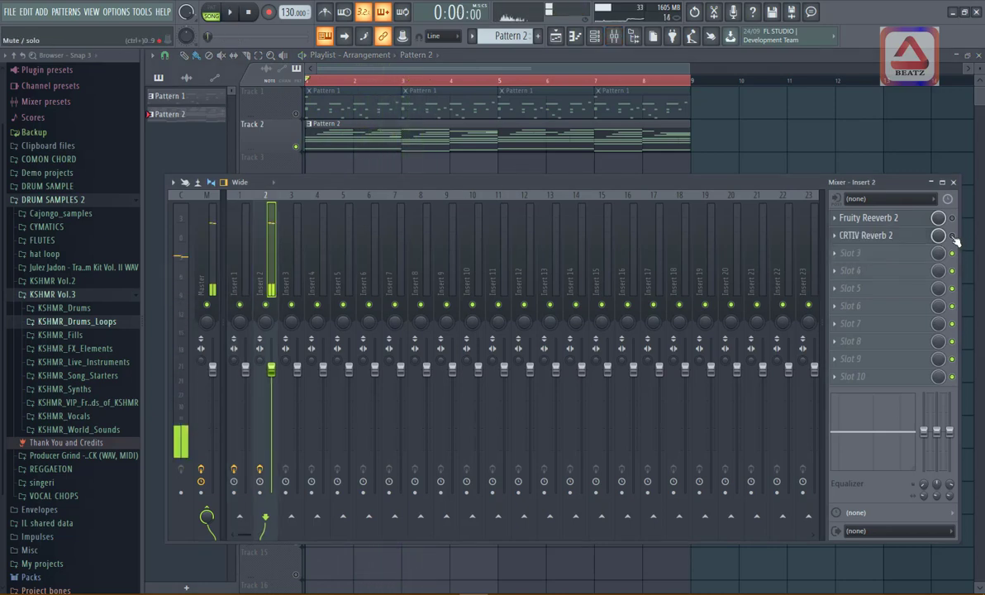
# Enable and open CRTIV Reverb 2 on Insert 2, then audition Track 2 while loading the Damped Ambience preset
pyautogui.click(827, 235)
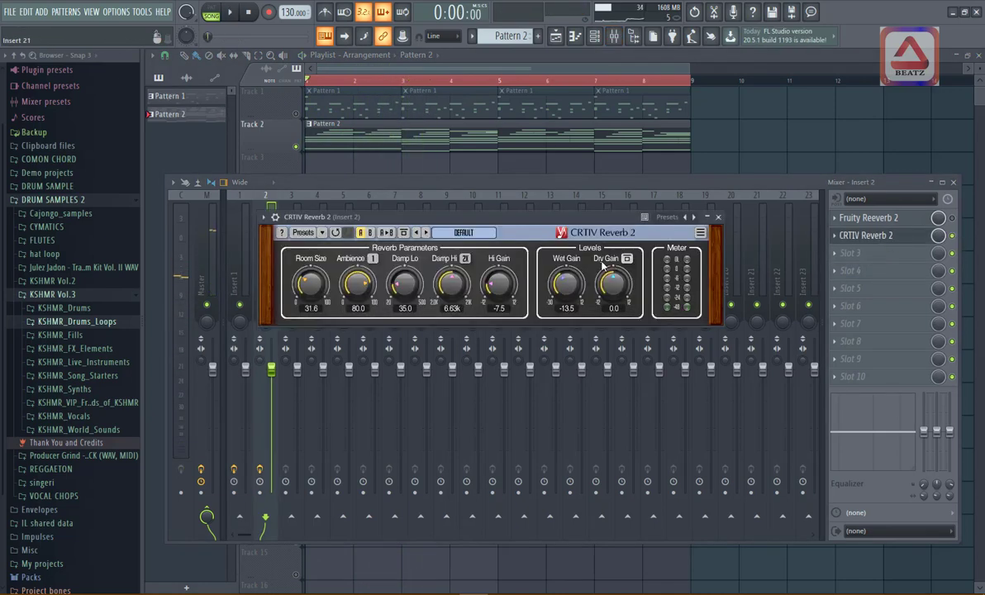
pyautogui.press('space')
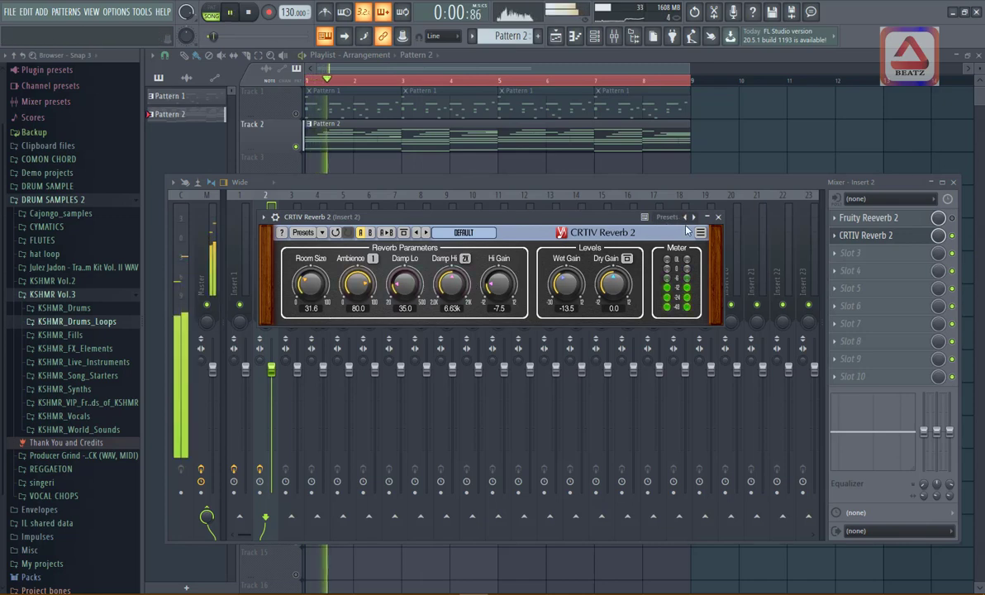
pyautogui.click(688, 218)
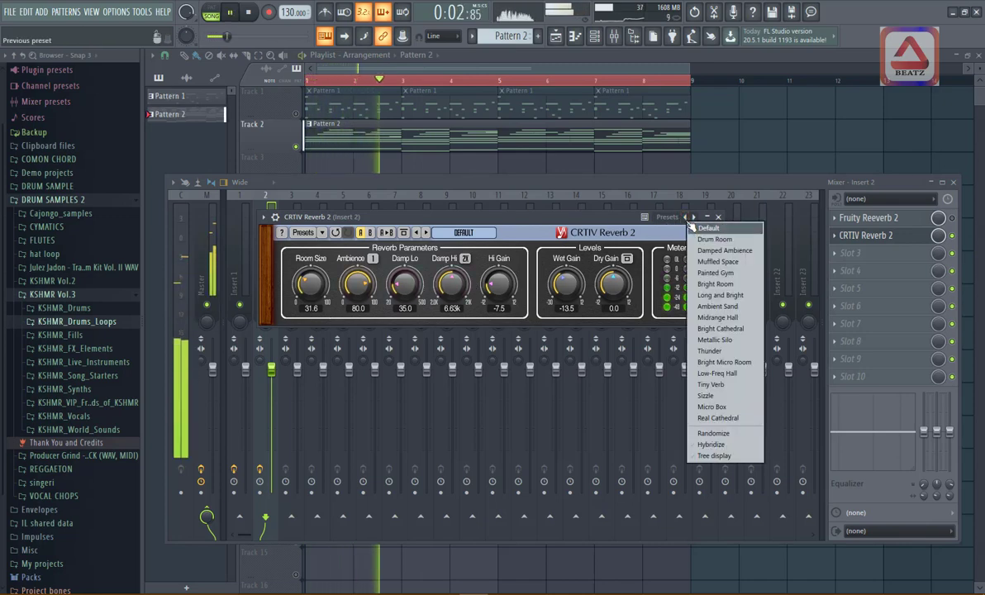
pyautogui.click(722, 253)
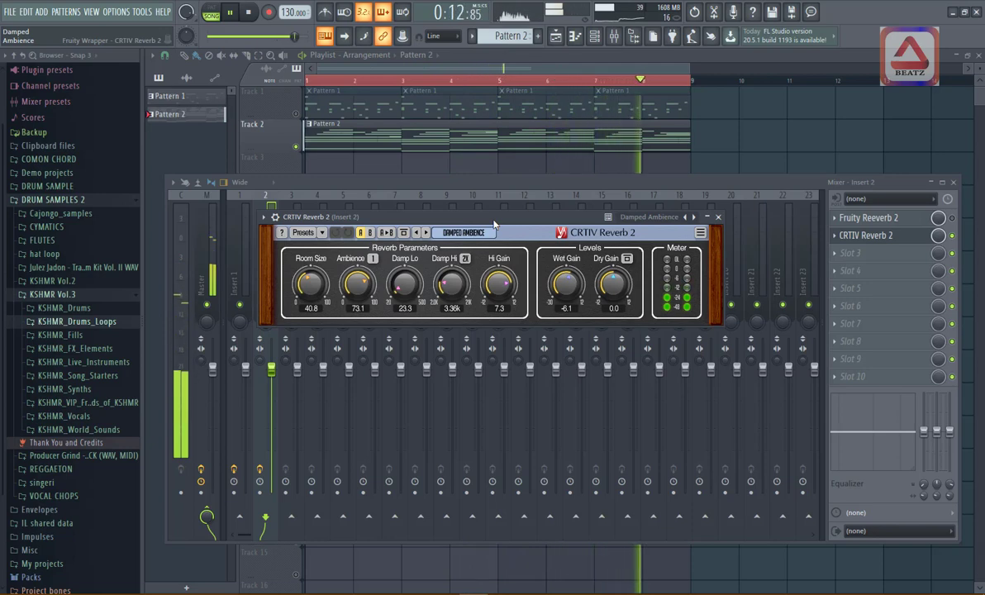
pyautogui.press('space')
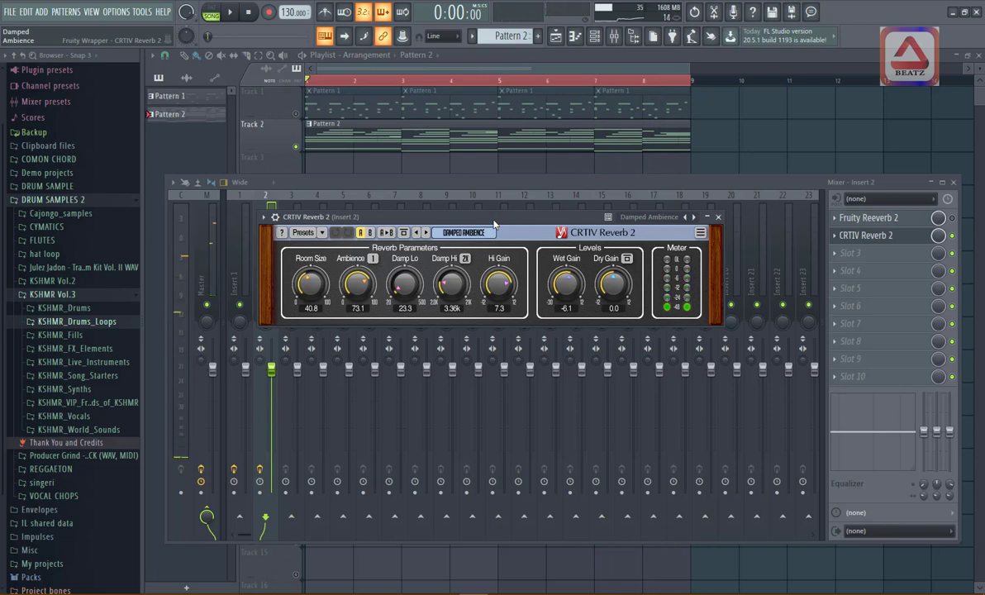
# Unmute Track 1, play both tracks together, and reopen CRTIV Reverb 2 on Insert 2
pyautogui.click(296, 114)
pyautogui.press('space')
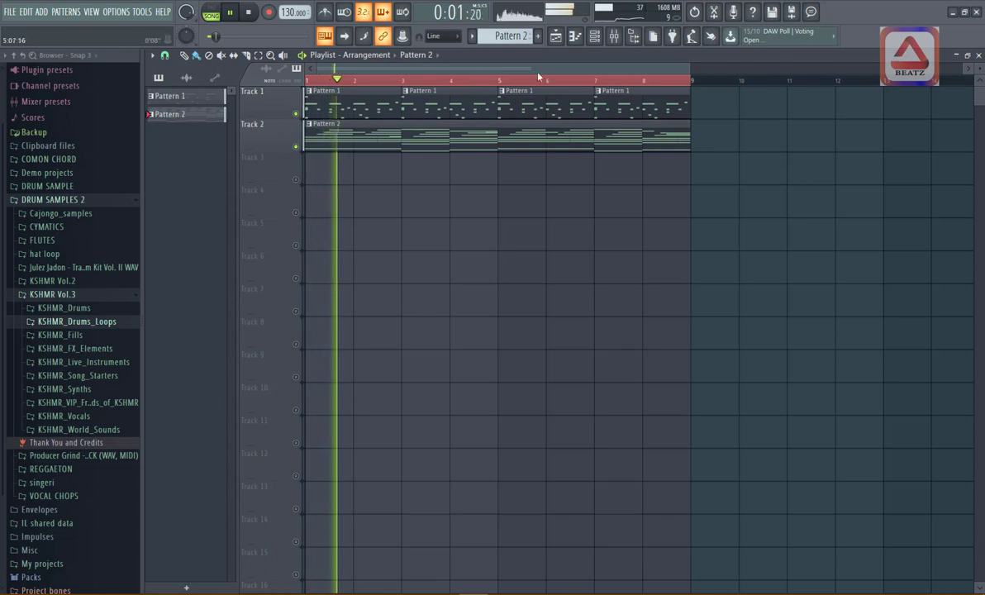
pyautogui.click(614, 35)
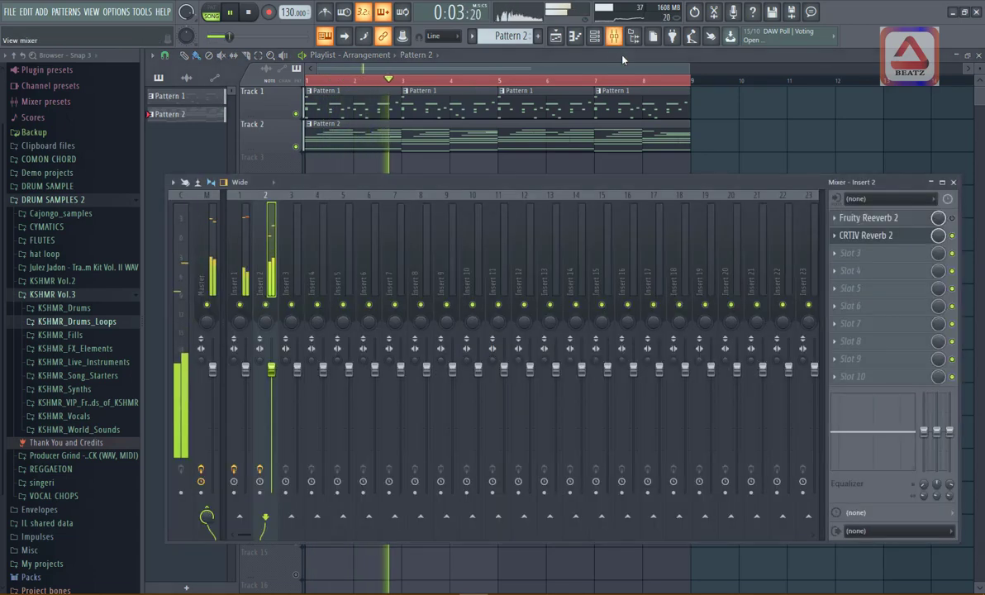
pyautogui.click(866, 235)
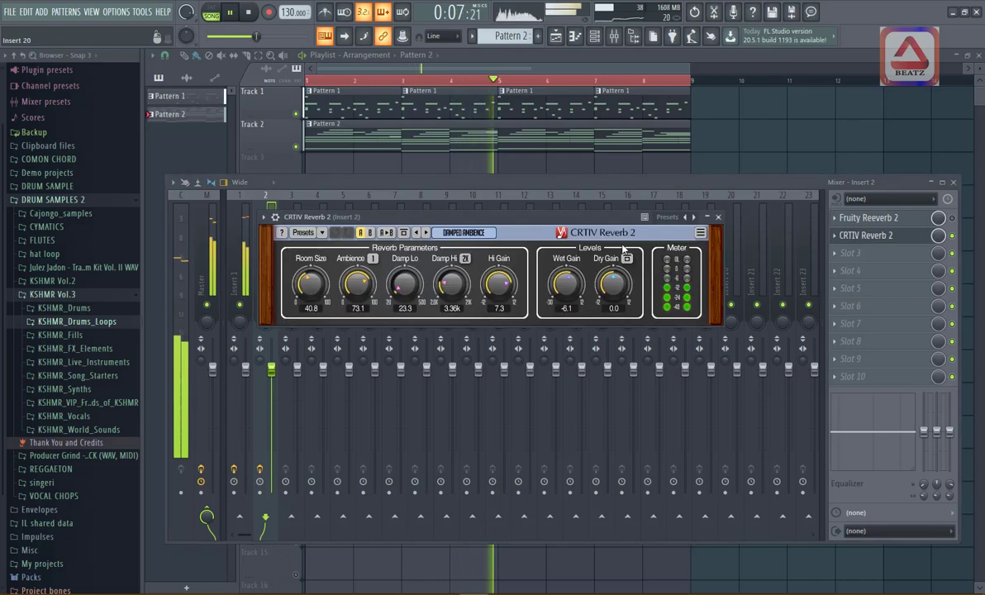
pyautogui.press('space')
# Load the Ambient Sand preset in CRTIV Reverb 2 on Insert 2 and play both tracks through it
pyautogui.click(682, 217)
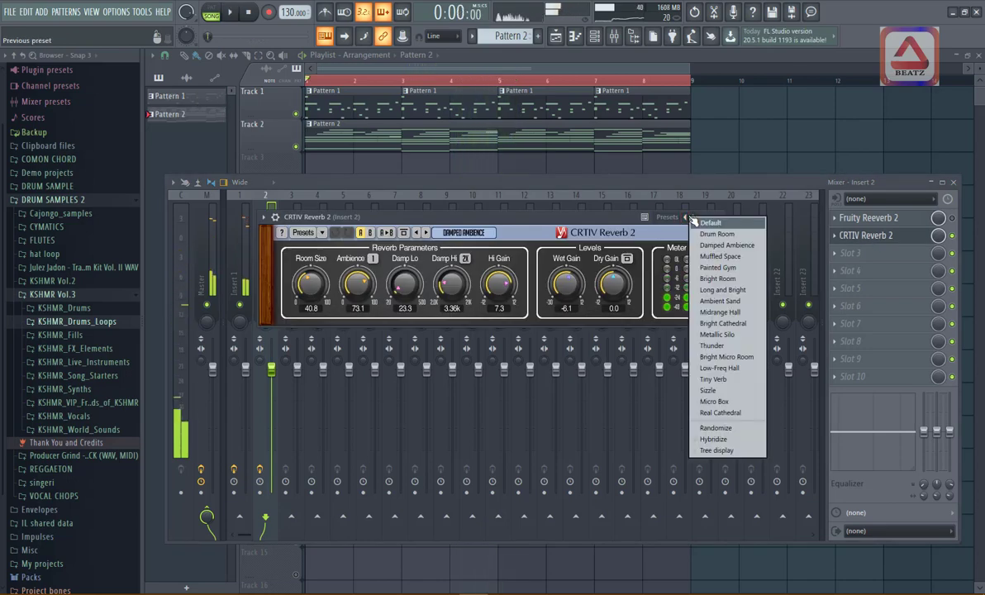
pyautogui.click(722, 302)
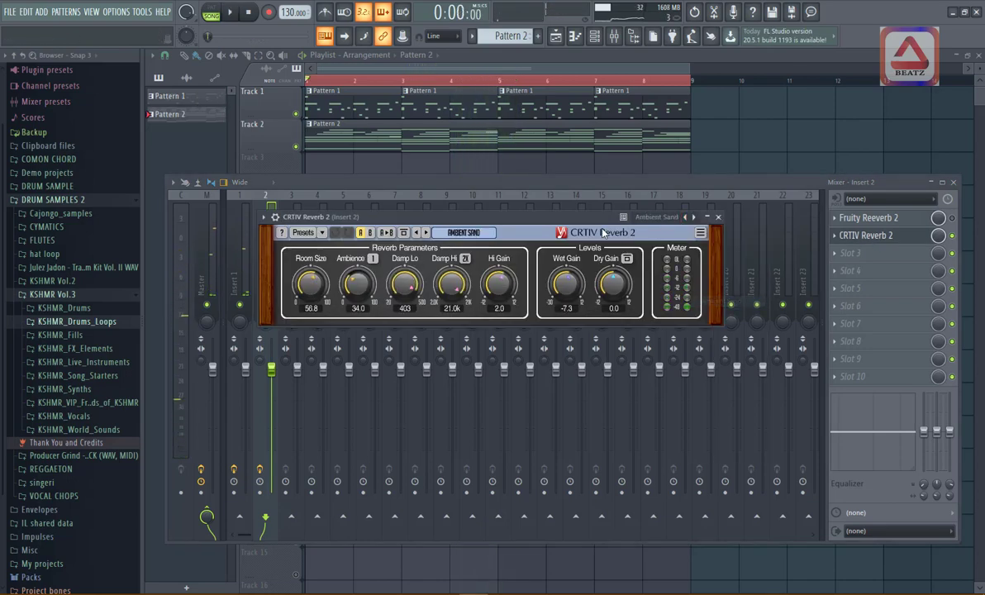
pyautogui.press('space')
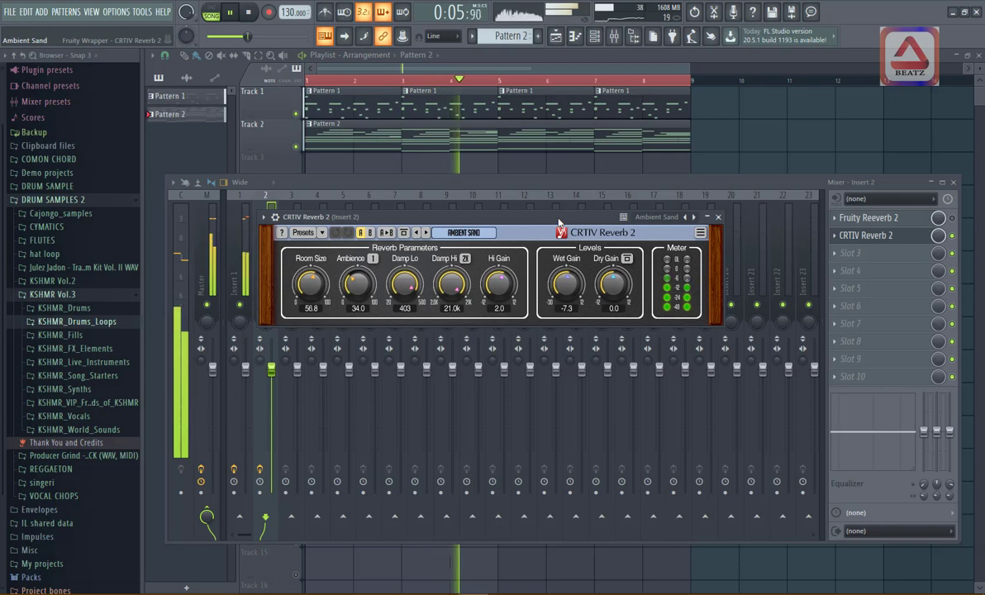
pyautogui.press('space')
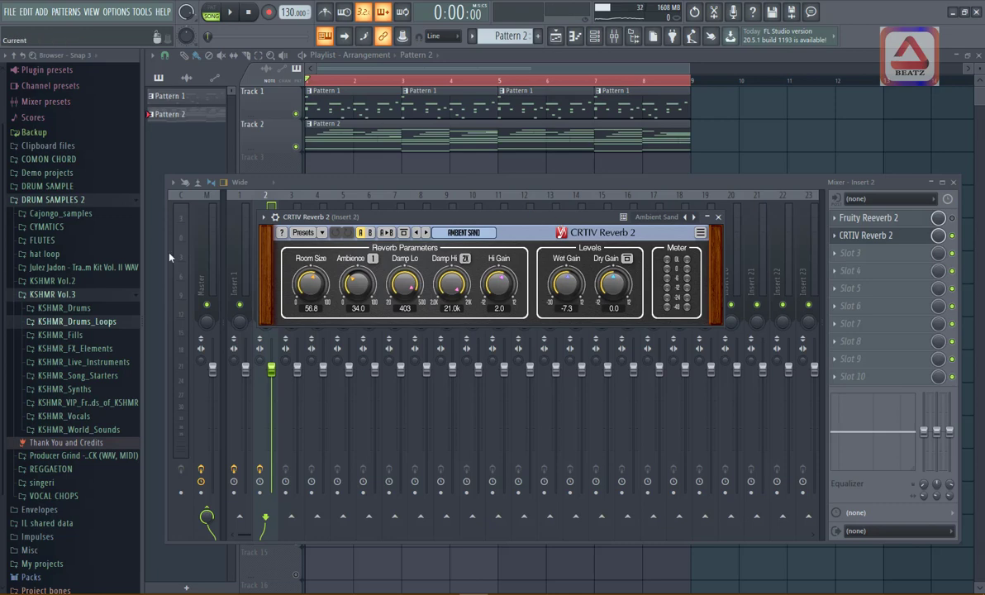
# Select Insert 1, open Fruity Convolver to review its impulse and controls, and close it again
pyautogui.click(232, 227)
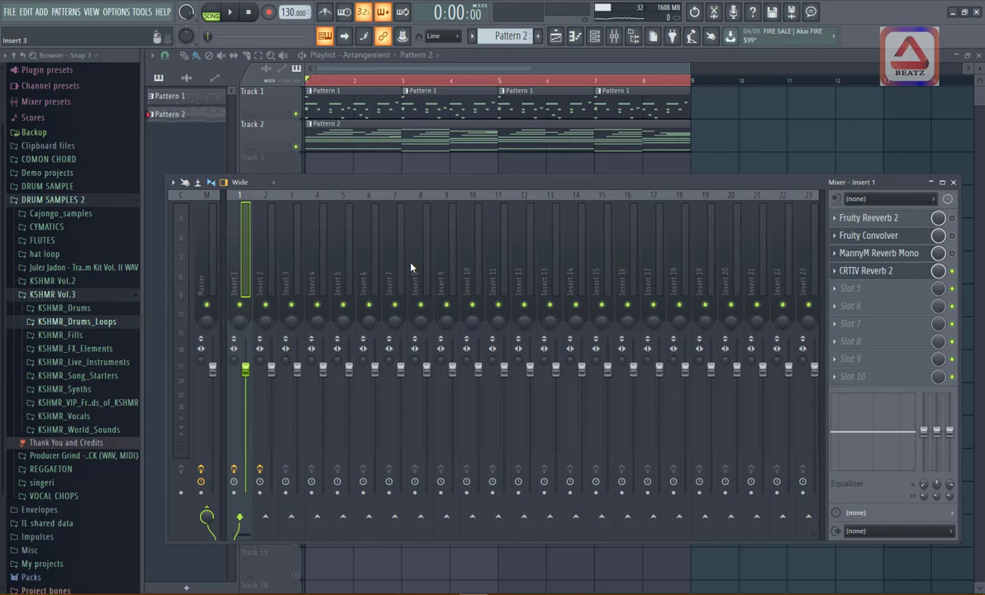
pyautogui.click(873, 238)
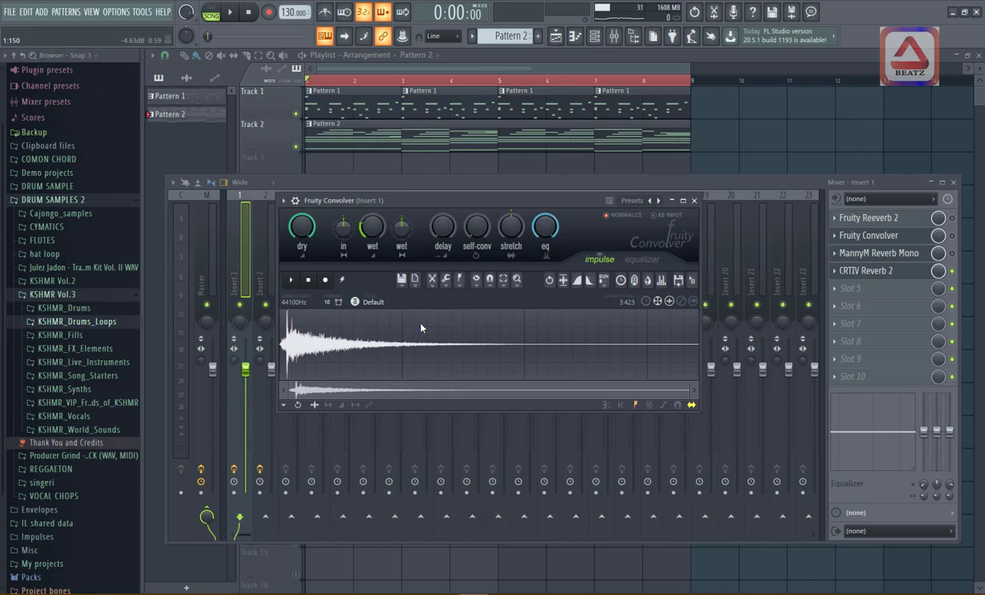
pyautogui.click(695, 201)
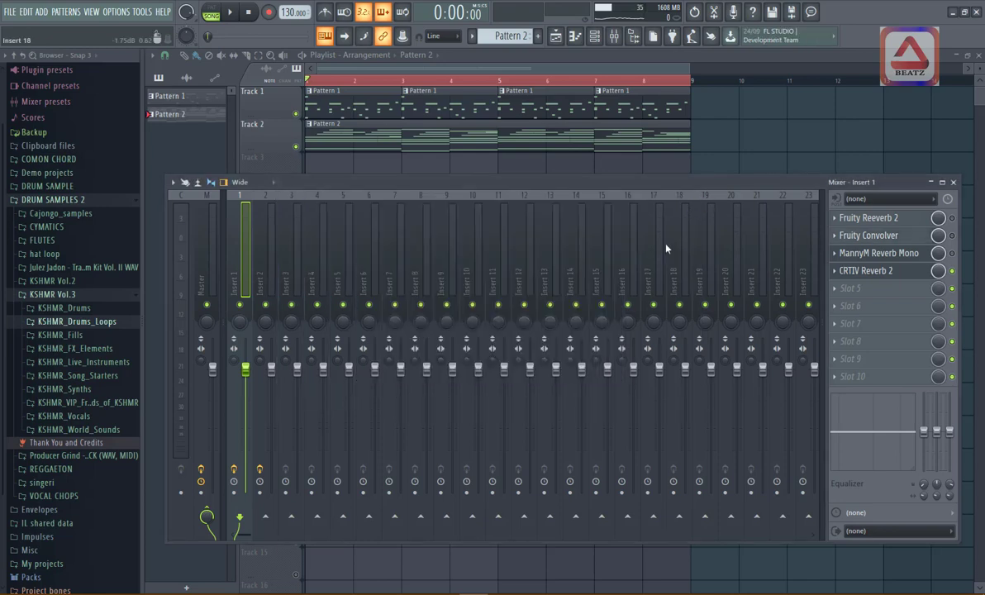